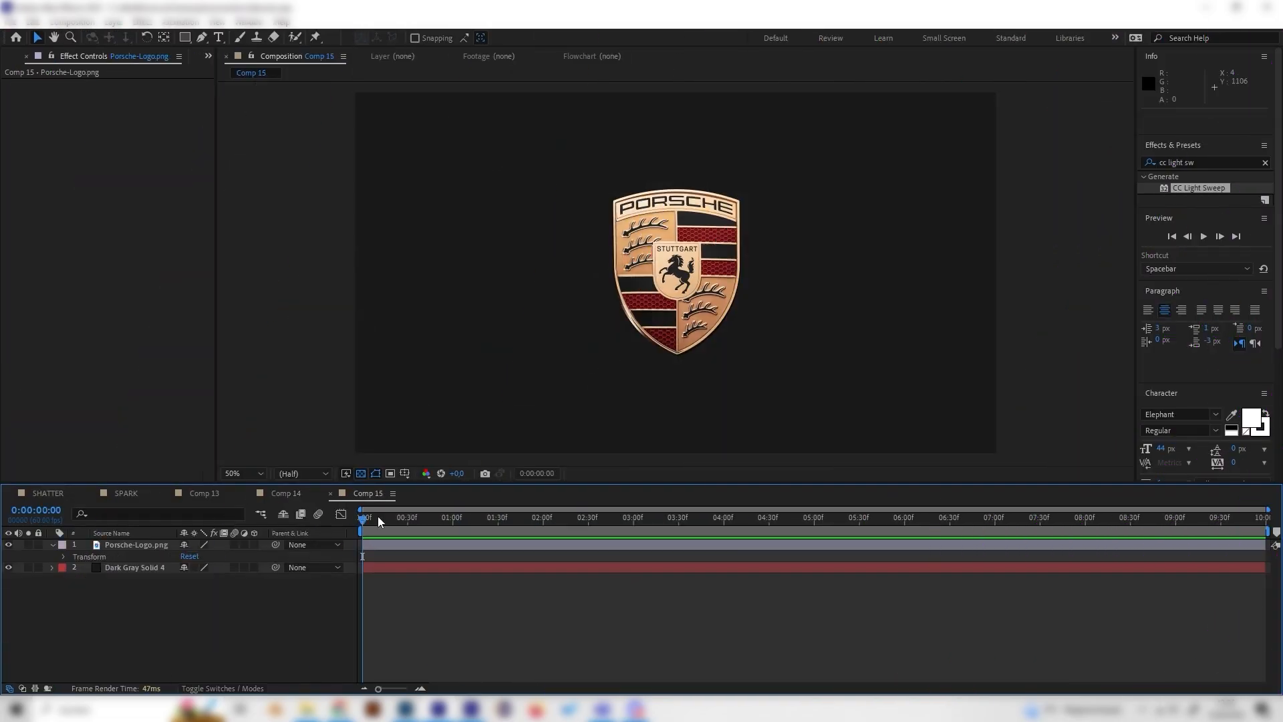
- Review the logo and background layers in Comp 15 by toggling the logo's visibility, and scrub the finished animation in Comp 14
drag(378, 516, 421, 542)
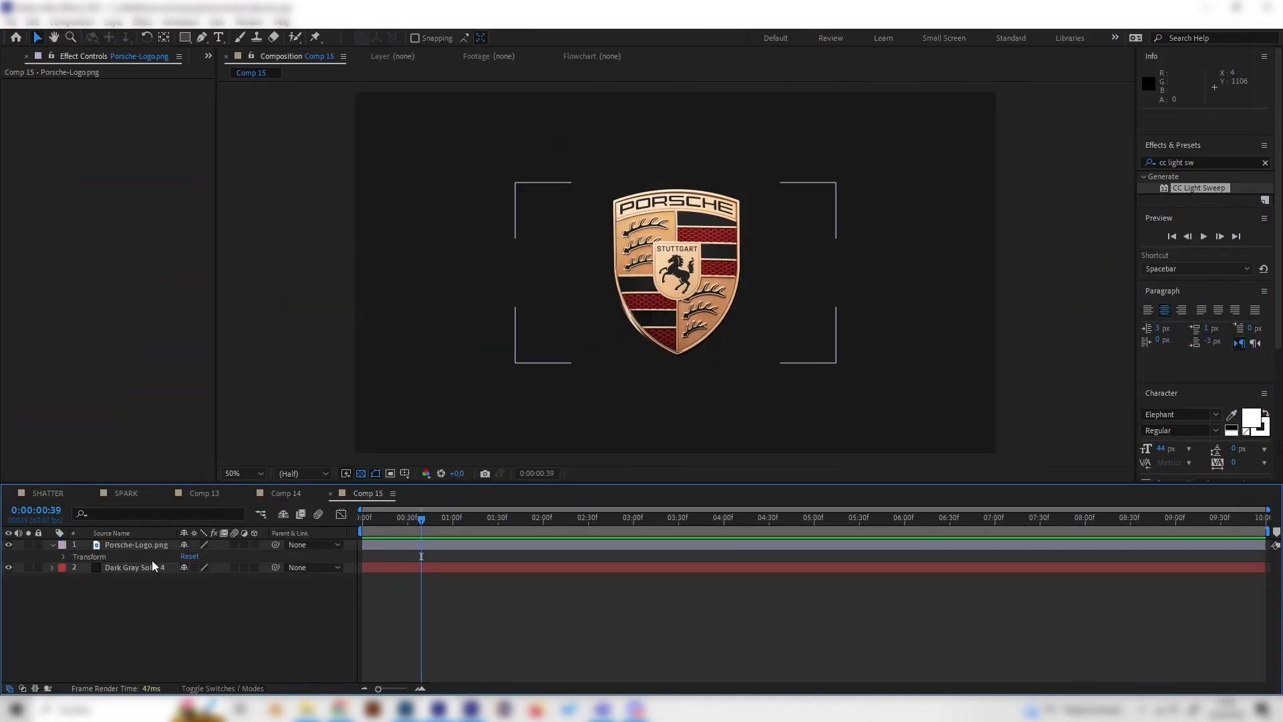
click(142, 546)
click(10, 544)
click(9, 544)
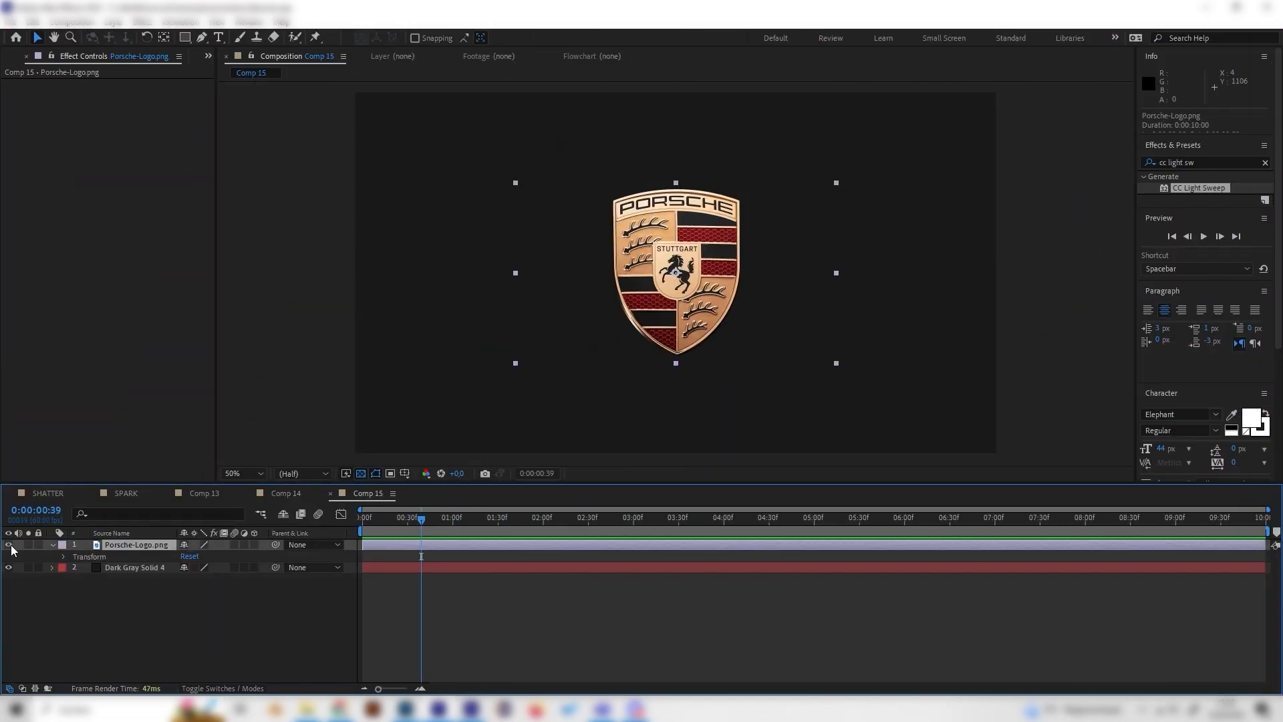
click(9, 544)
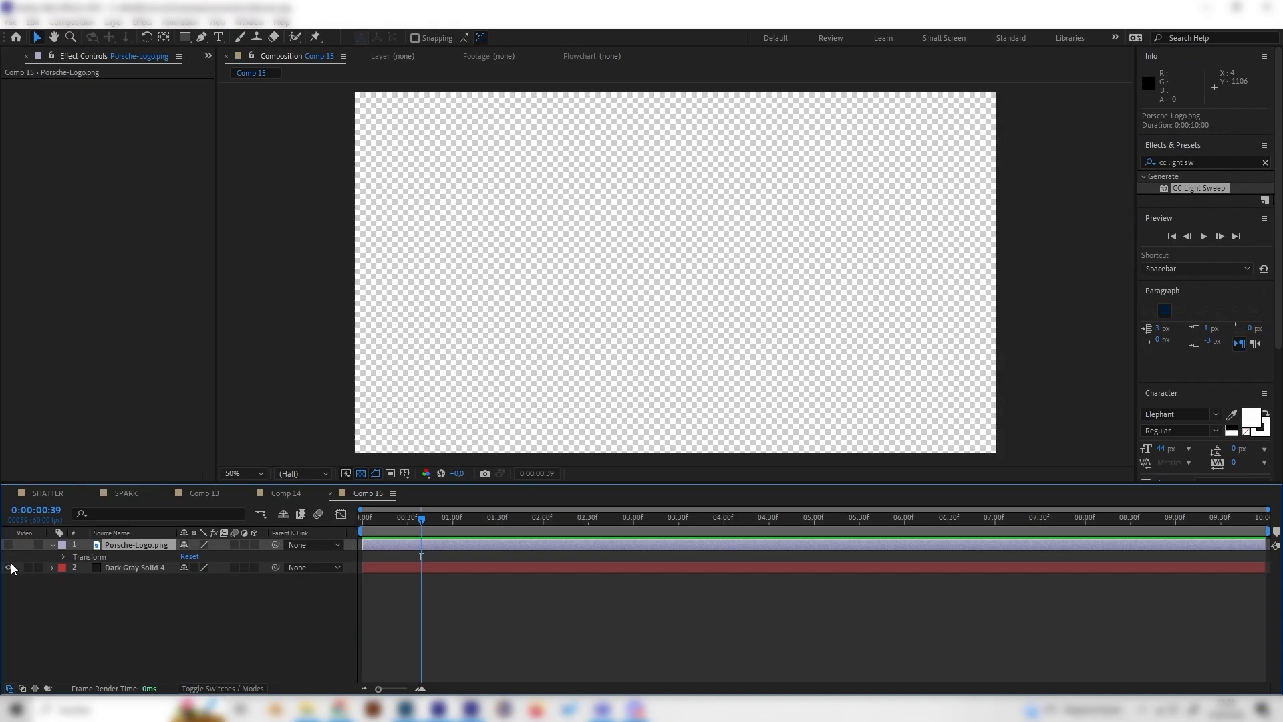
click(9, 545)
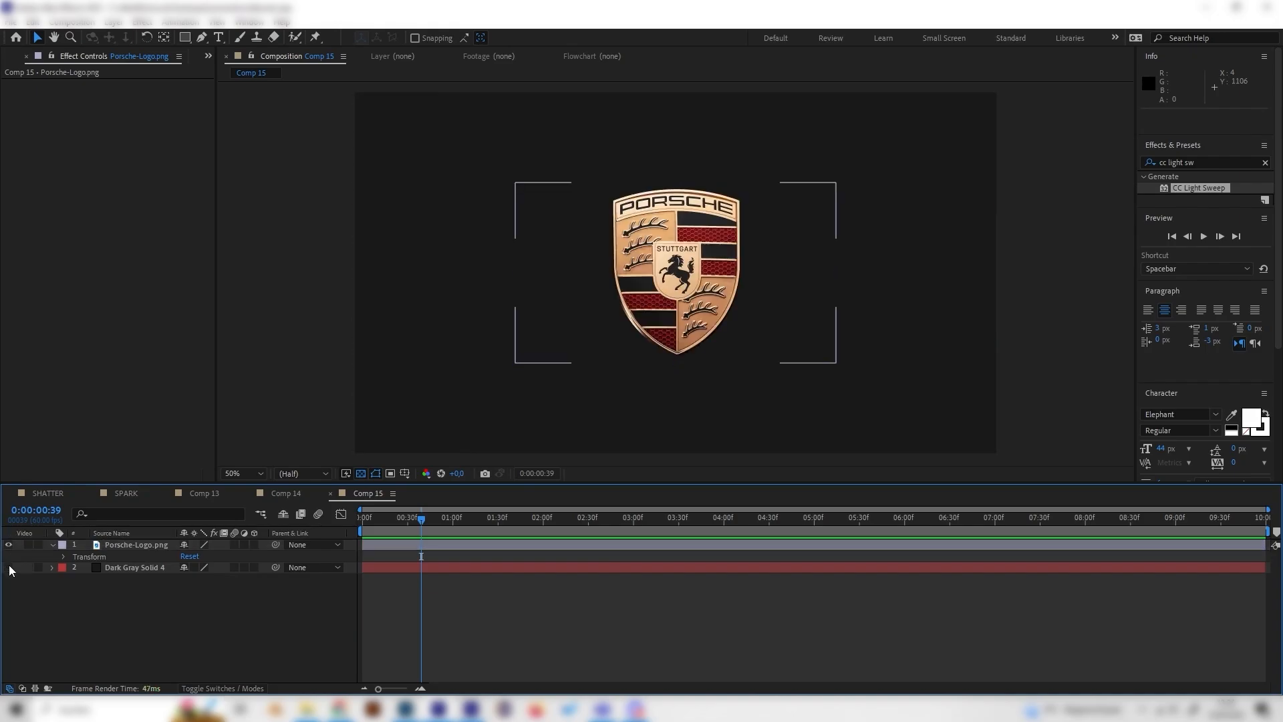
click(137, 546)
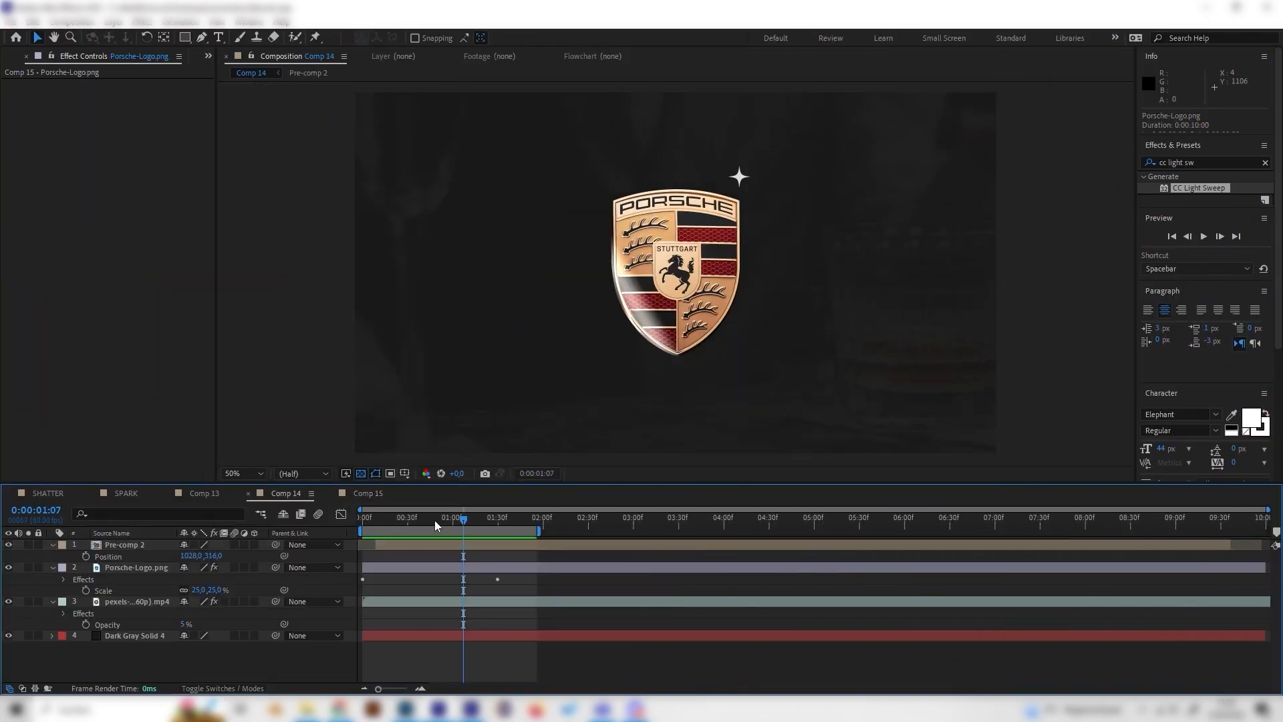
mouse_move(447, 527)
mouse_down()
mouse_move(458, 525)
mouse_move(426, 524)
mouse_up()
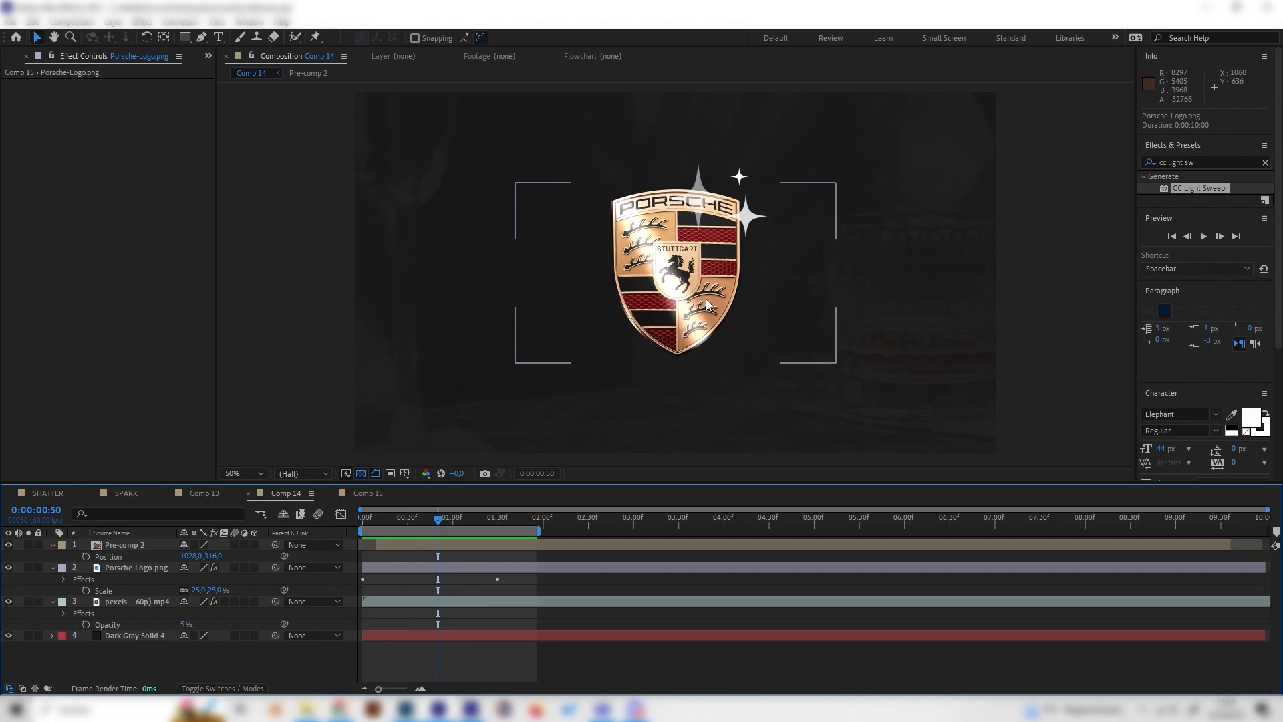
- Apply the CC Light Sweep effect to the Porsche-Logo.png layer in Comp 15
click(361, 493)
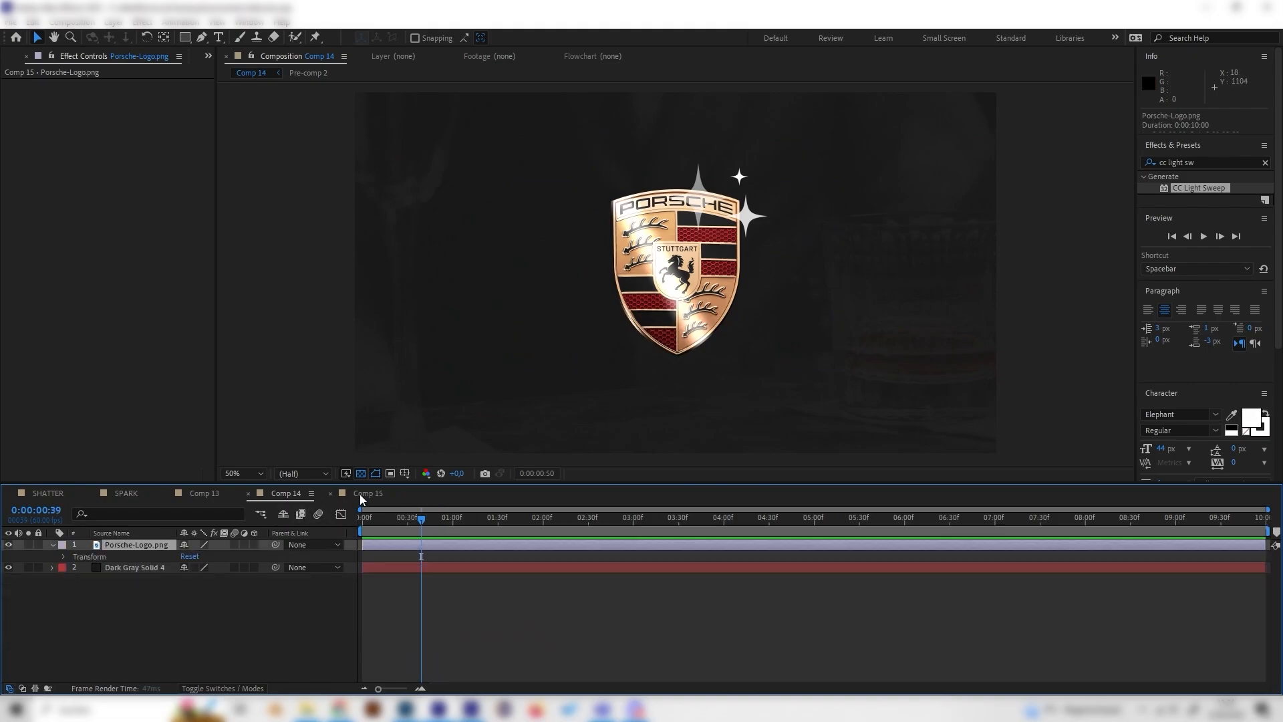
key(ctrl+5)
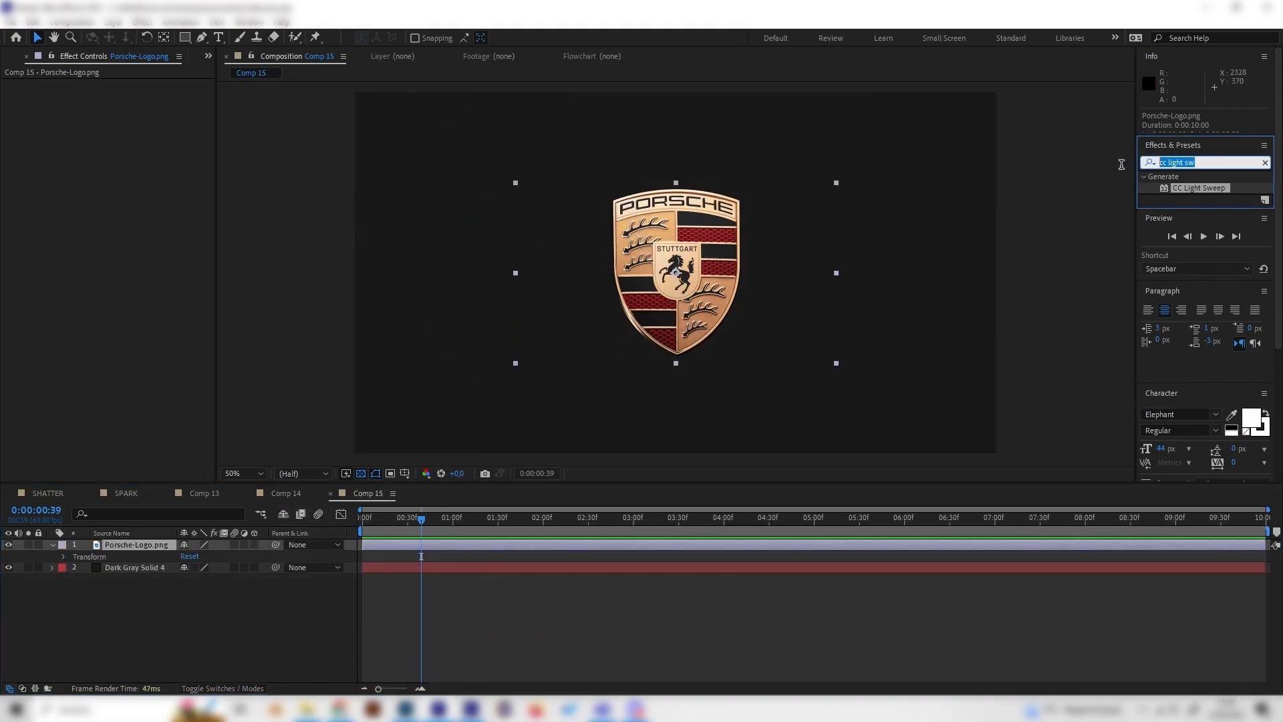
text(cc l)
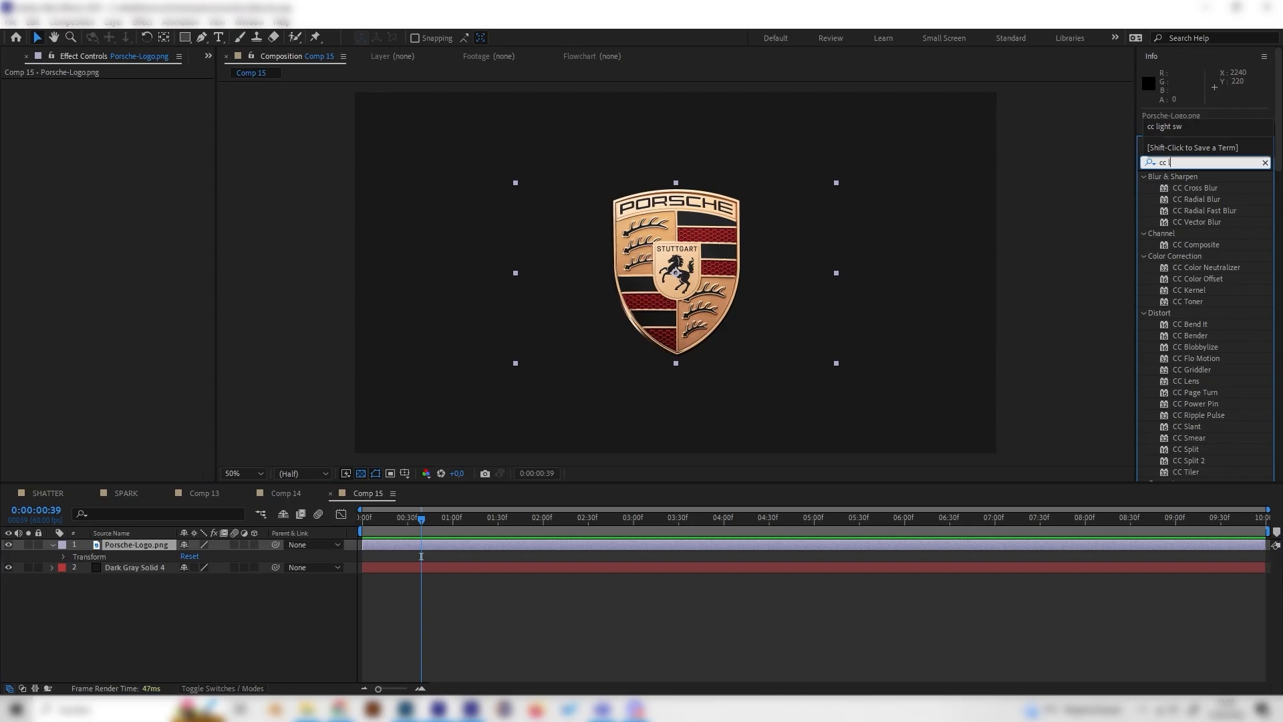
text(ight)
drag(1188, 211, 160, 543)
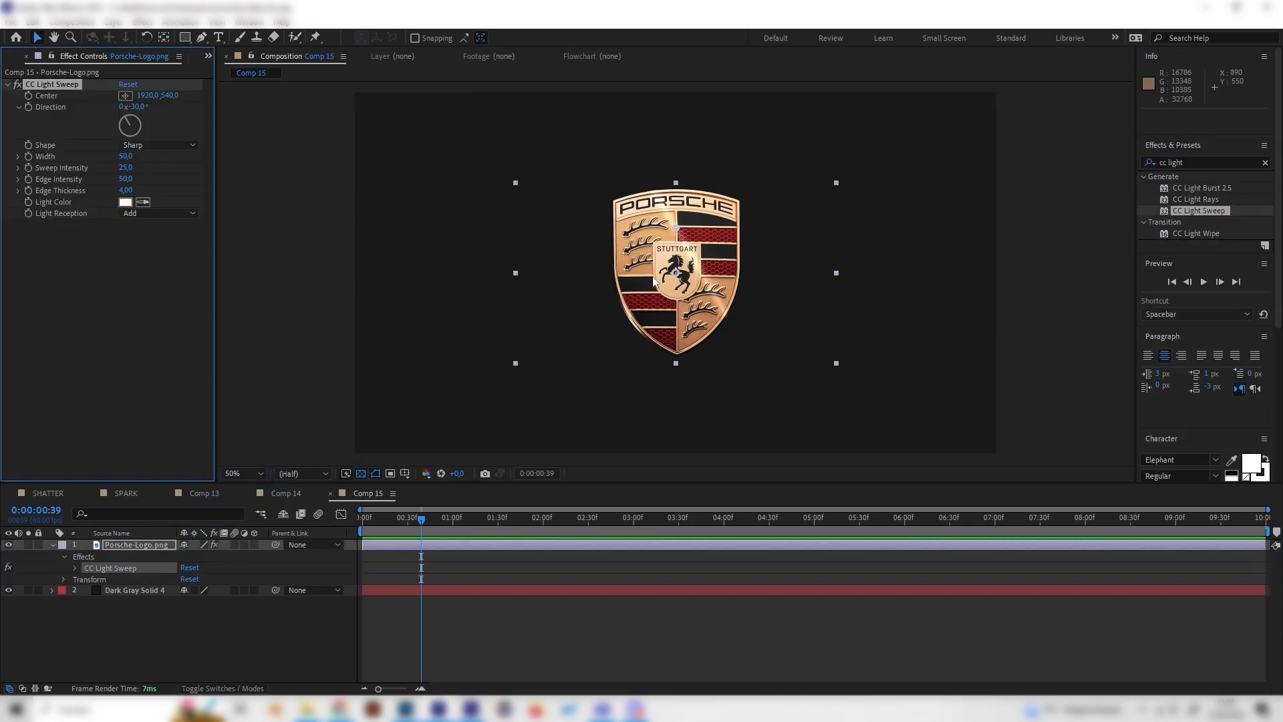
- Set the light sweep's Width to 158 and its Sweep Intensity to 61
scroll(672, 236, up, 2)
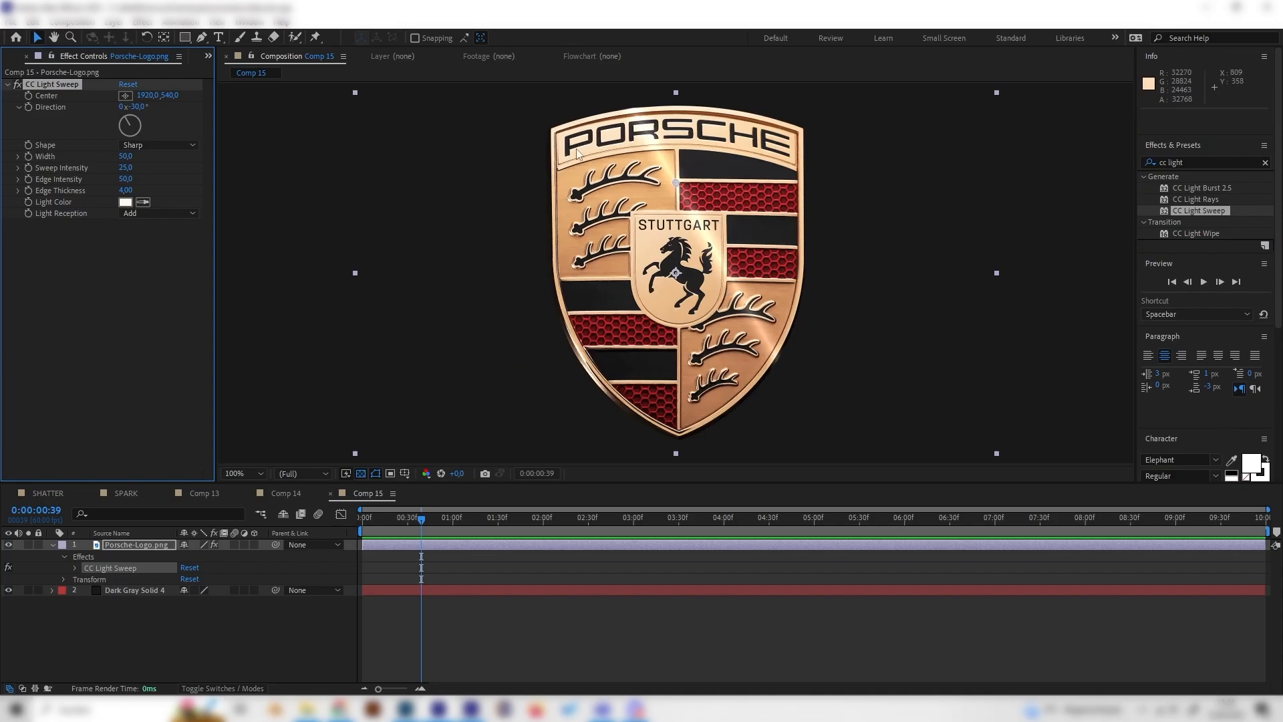
scroll(605, 156, down, 2)
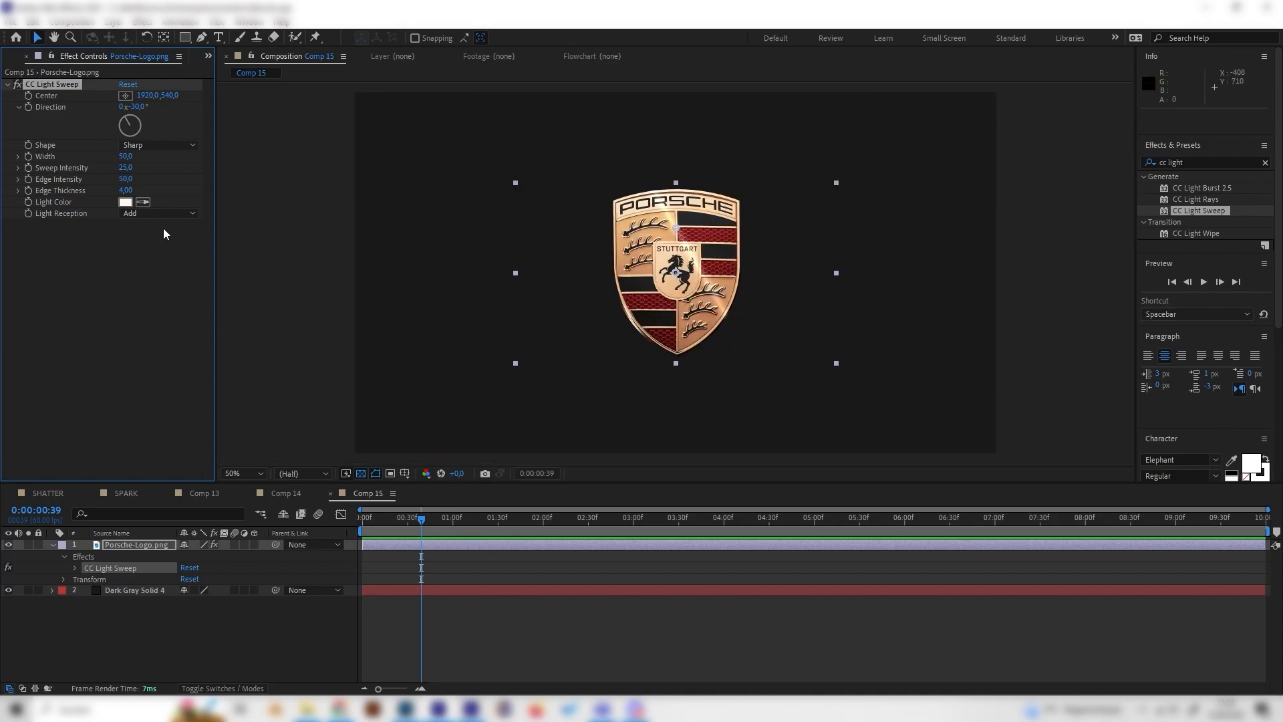
drag(128, 170, 208, 161)
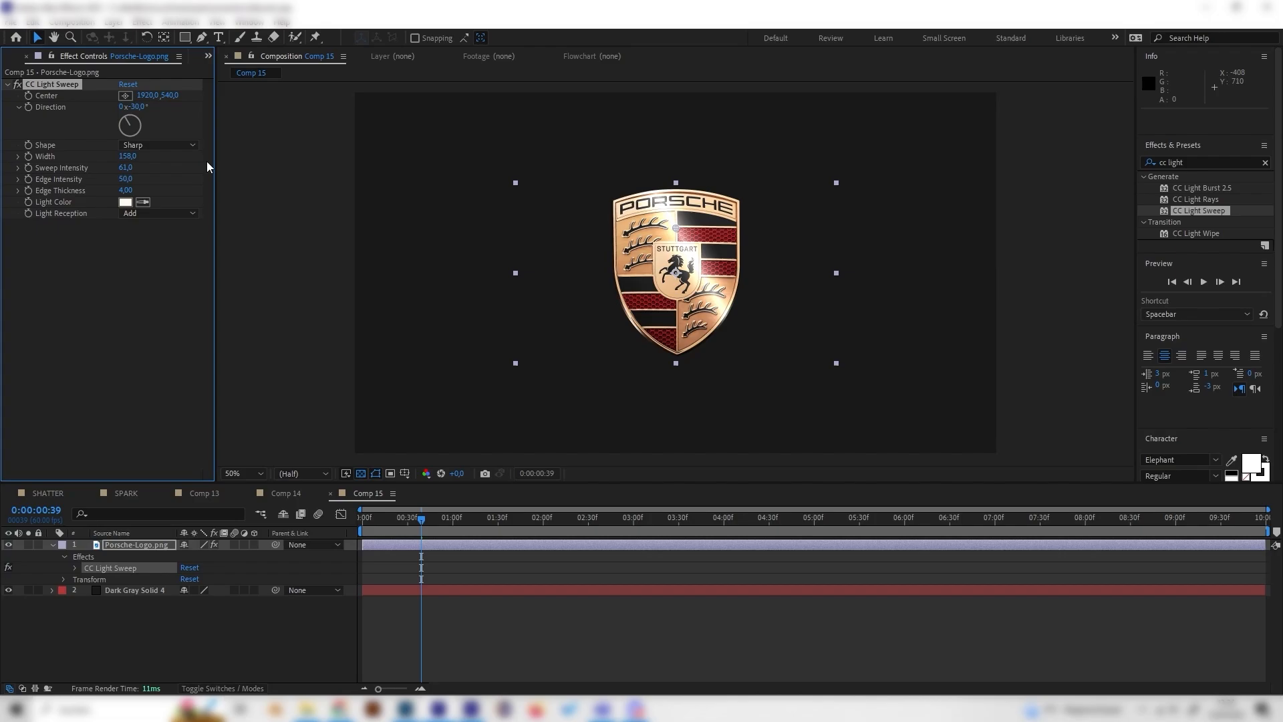
- Enable keyframing for the light sweep's Center at the very start of the timeline
mouse_move(402, 527)
mouse_down()
mouse_move(379, 522)
mouse_move(406, 525)
mouse_up()
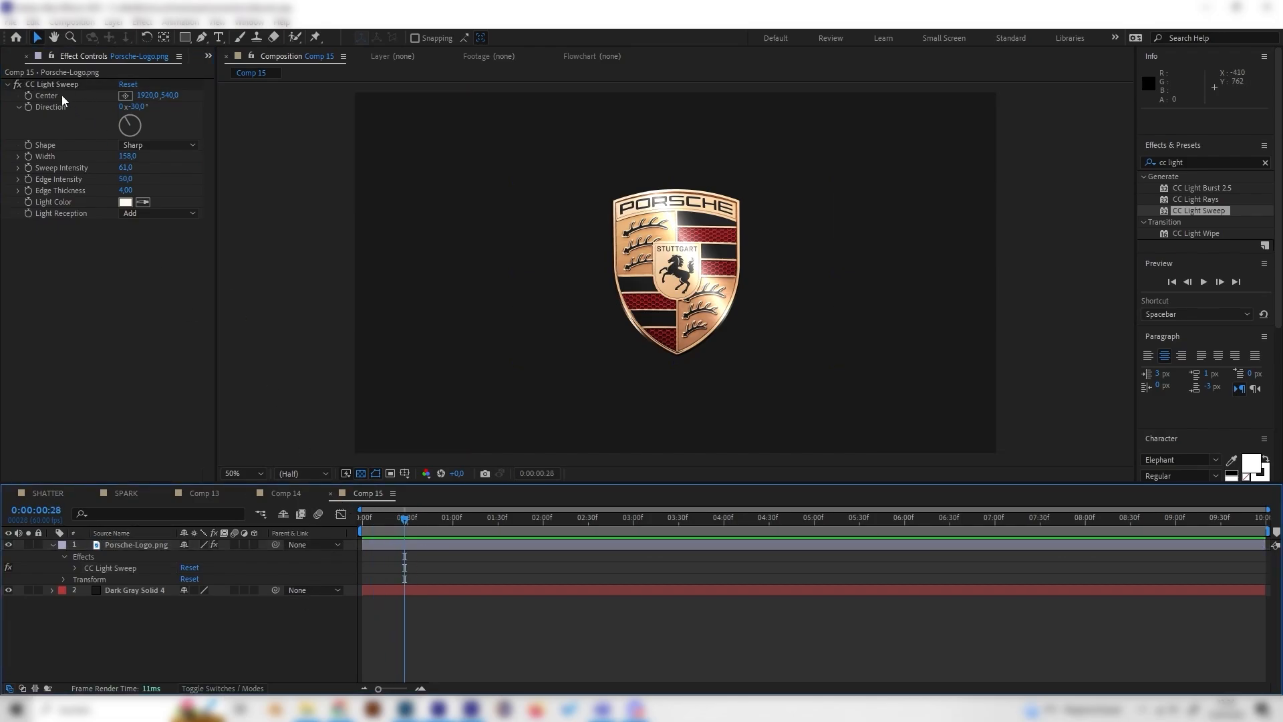
click(51, 95)
click(431, 520)
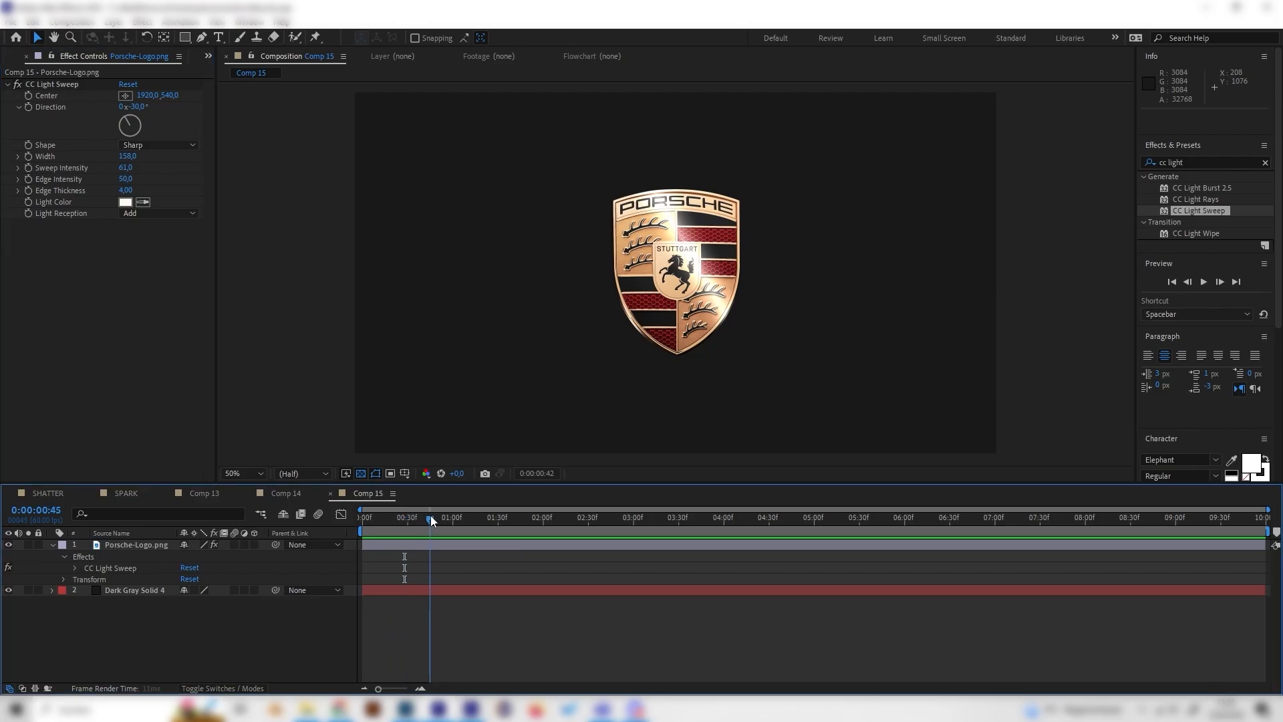
drag(430, 520, 332, 528)
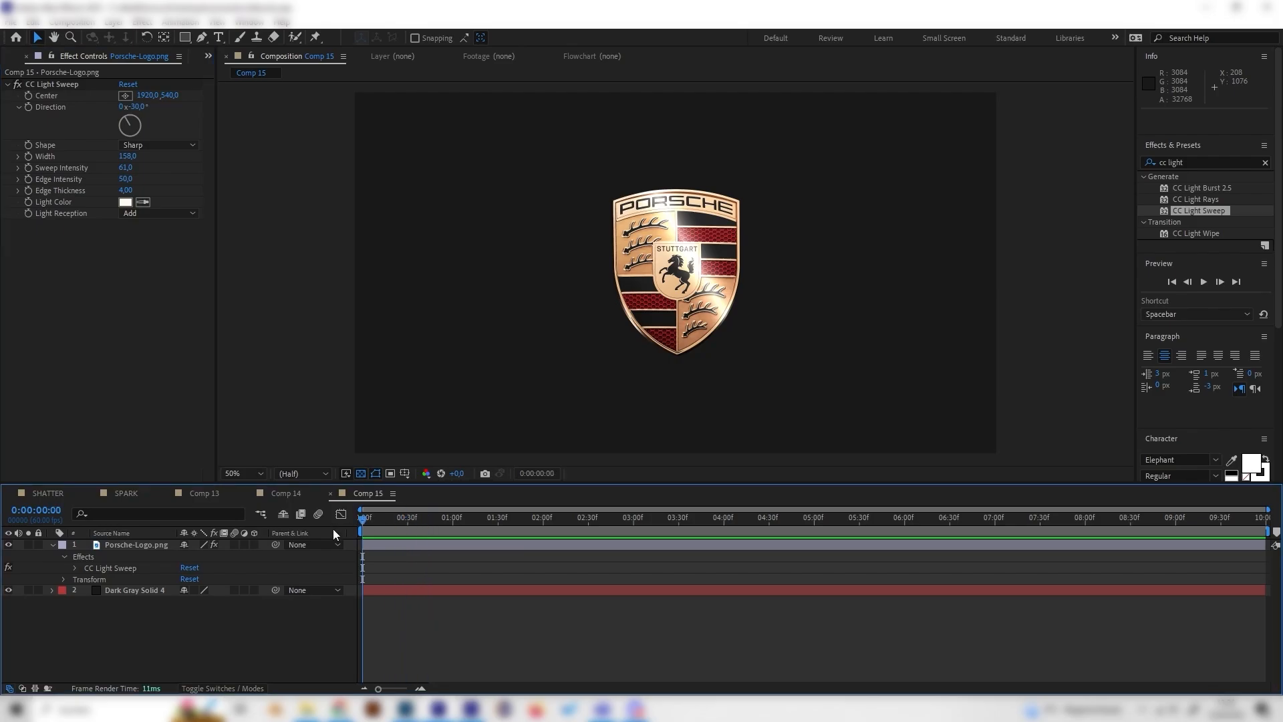
click(29, 95)
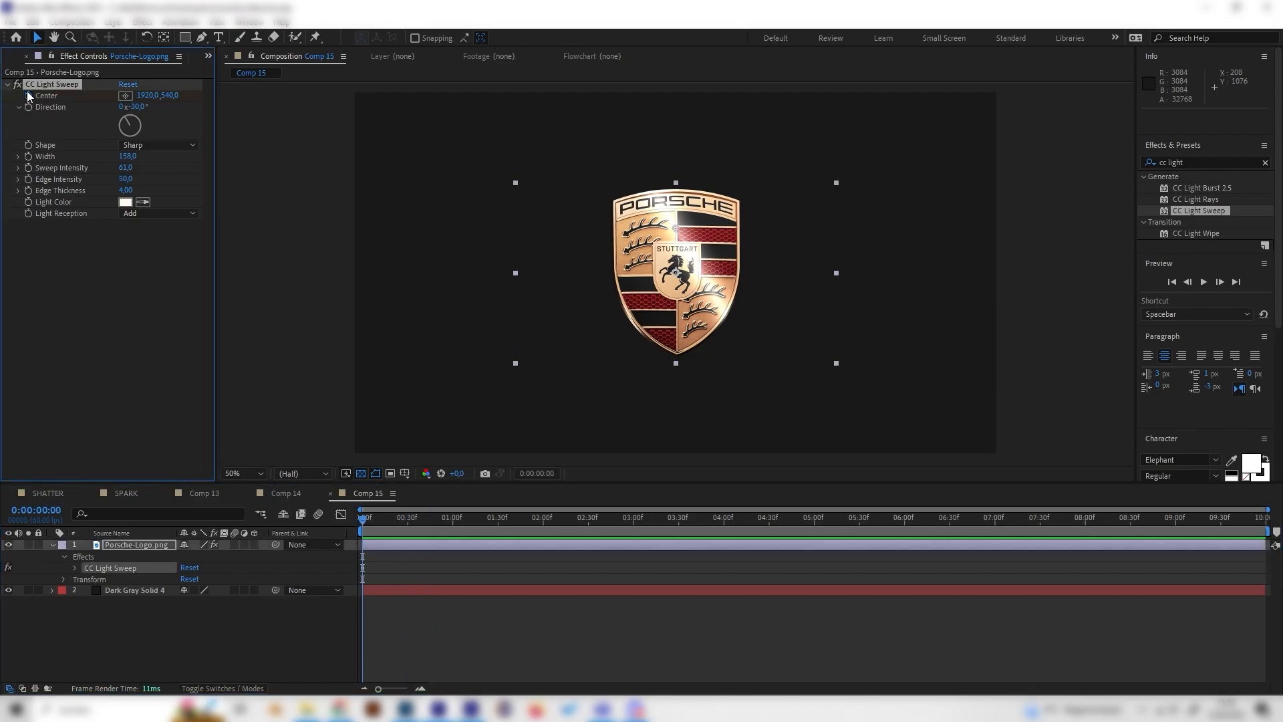
- Keyframe the light sweep's Center at 2 seconds, moved beyond the logo's left side to about 322, 708
drag(406, 529, 542, 525)
drag(146, 97, 1, 126)
drag(654, 225, 550, 244)
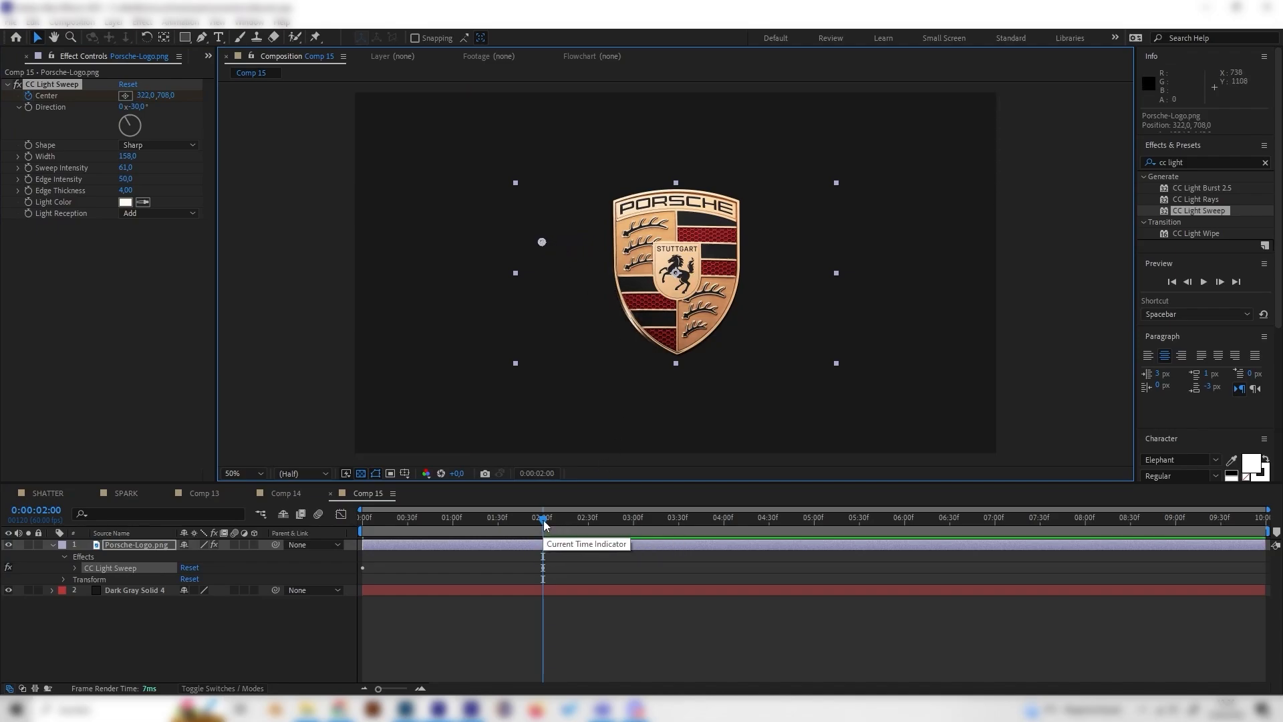
- Move the starting Center keyframe beyond the logo's right side to about 3424, 348 and preview the sweep
drag(543, 523, 299, 527)
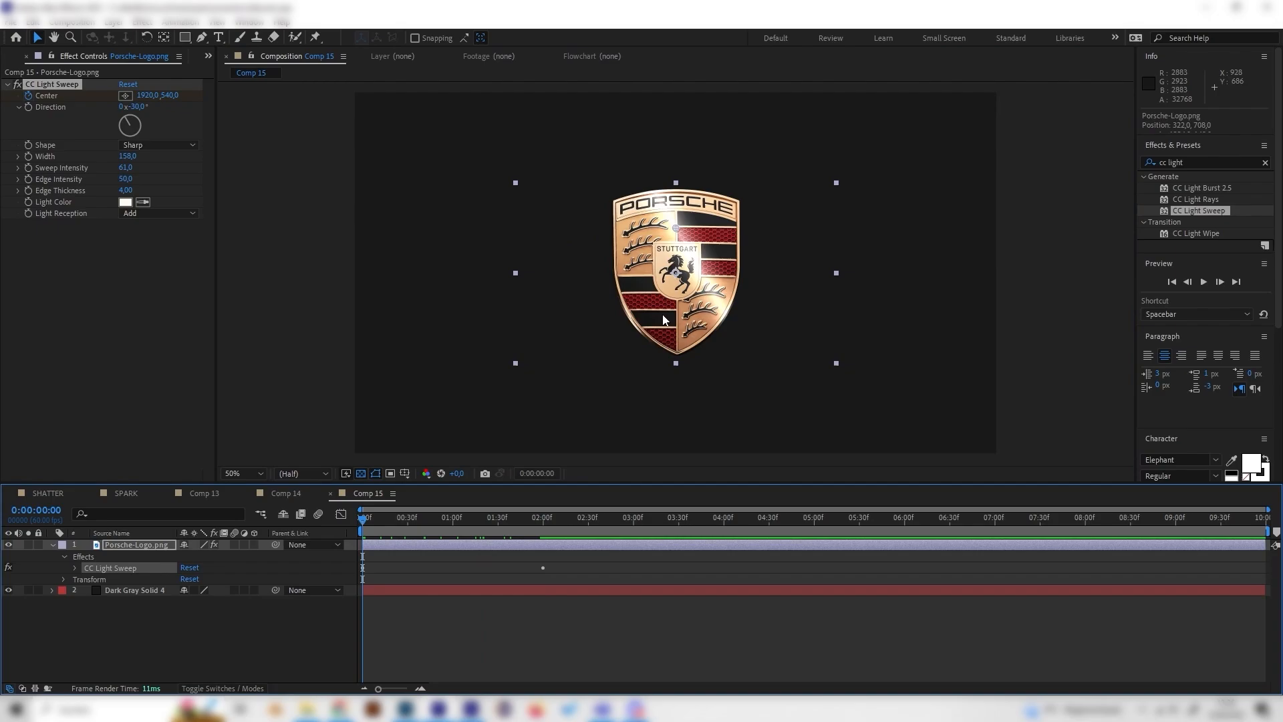
drag(676, 227, 802, 213)
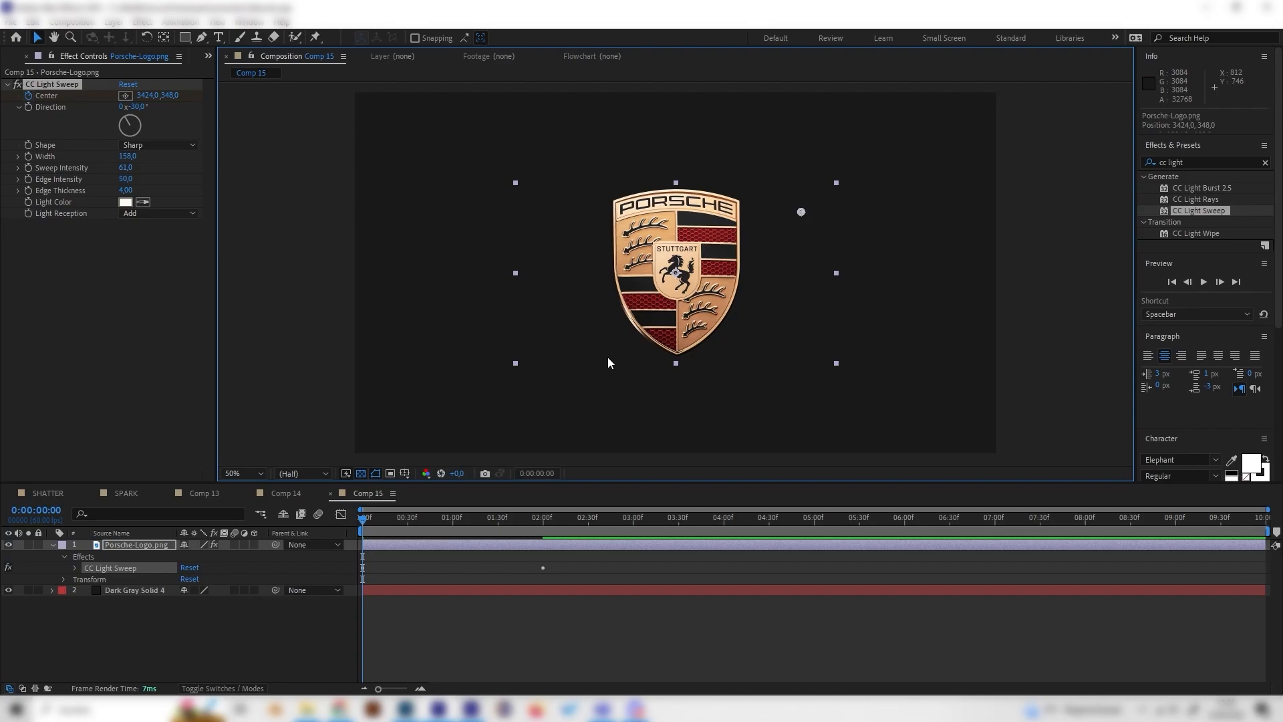
mouse_move(364, 517)
mouse_down()
mouse_move(541, 511)
mouse_move(363, 534)
mouse_up()
key(space)
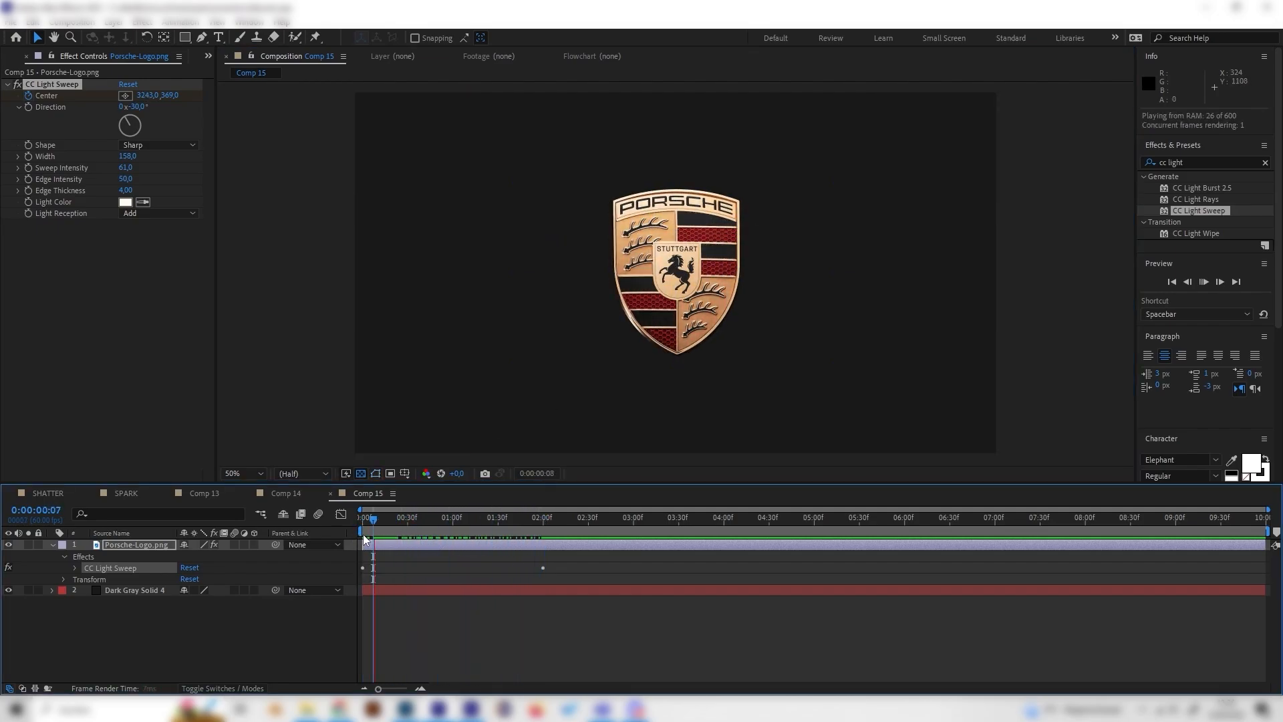
key(space)
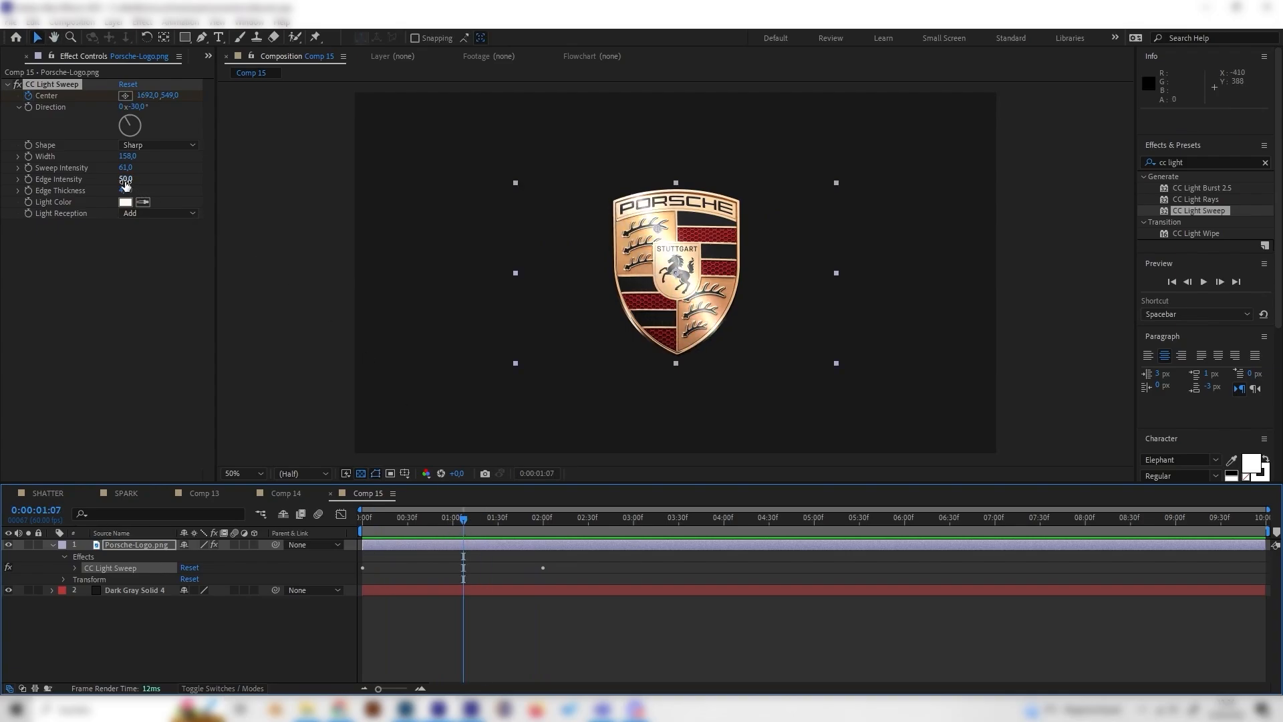
- Set the light sweep's Edge Intensity to 107, Edge Thickness to 10.4 and Sweep Intensity to 58, checking it along the timeline
drag(126, 179, 135, 182)
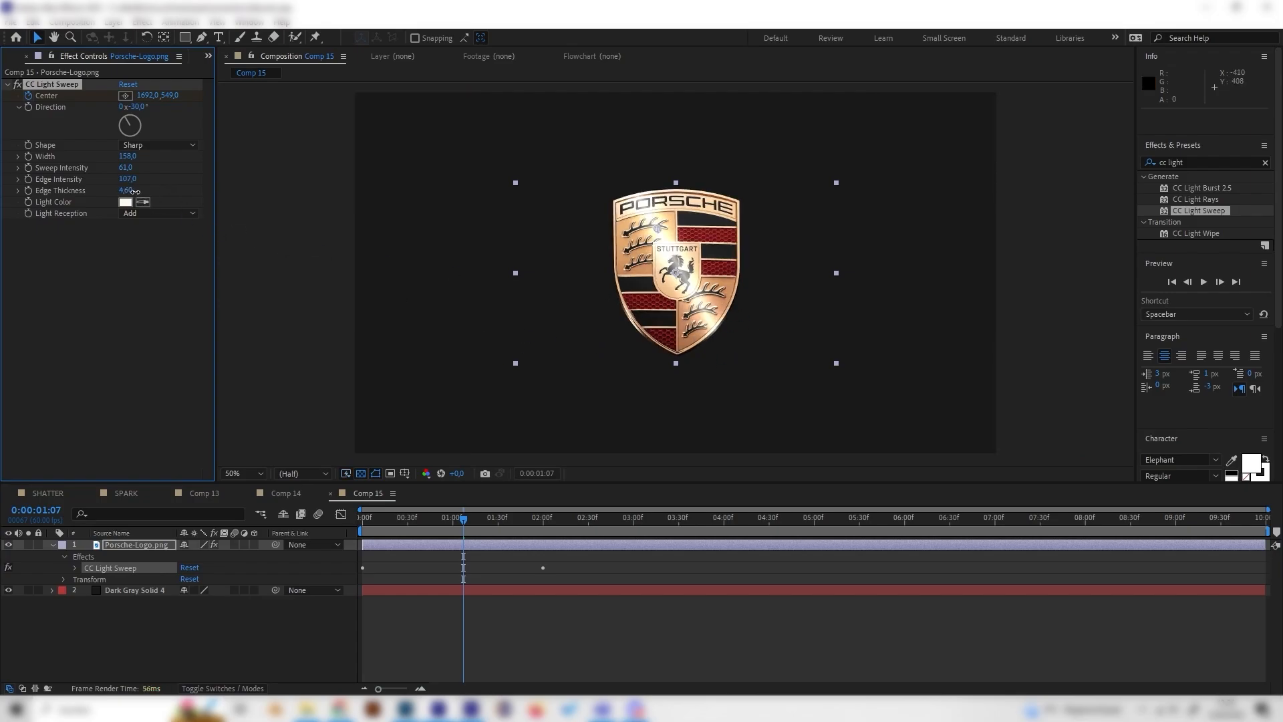
drag(126, 190, 172, 200)
mouse_move(136, 173)
mouse_down()
mouse_move(149, 177)
mouse_move(100, 170)
mouse_move(114, 173)
mouse_up()
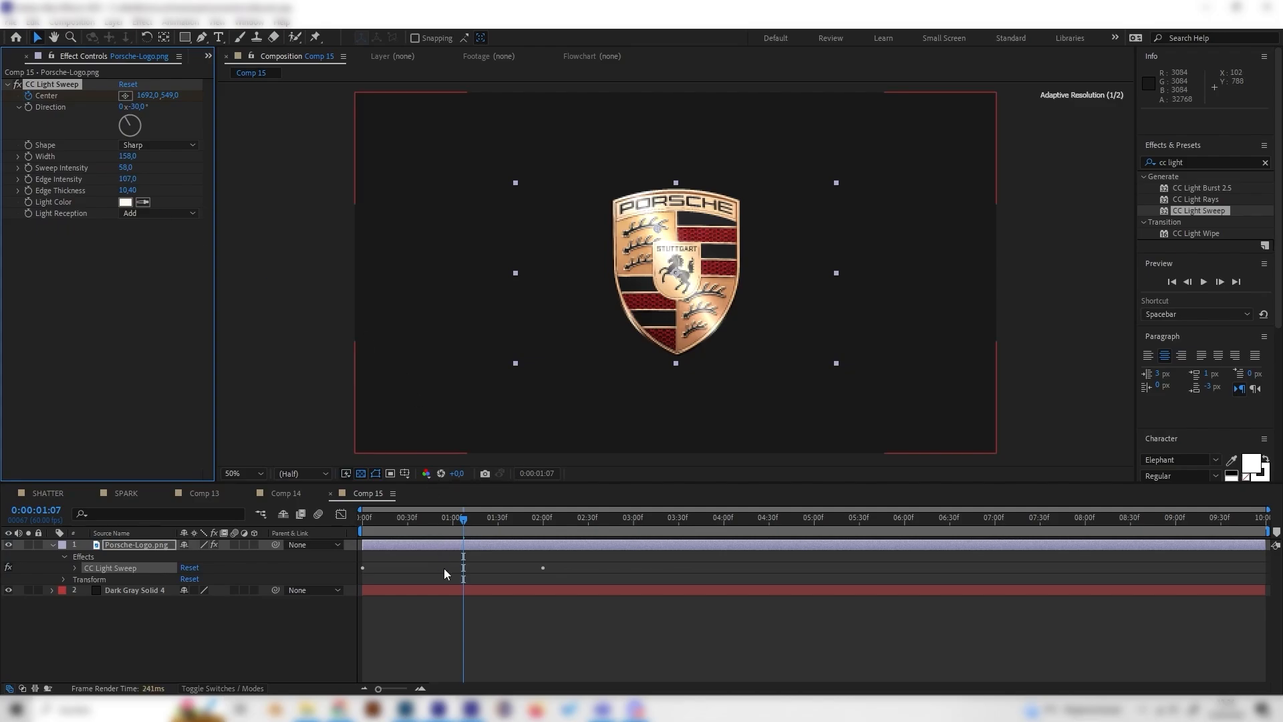
mouse_move(445, 519)
mouse_down()
mouse_move(390, 518)
mouse_move(470, 519)
mouse_move(440, 517)
mouse_up()
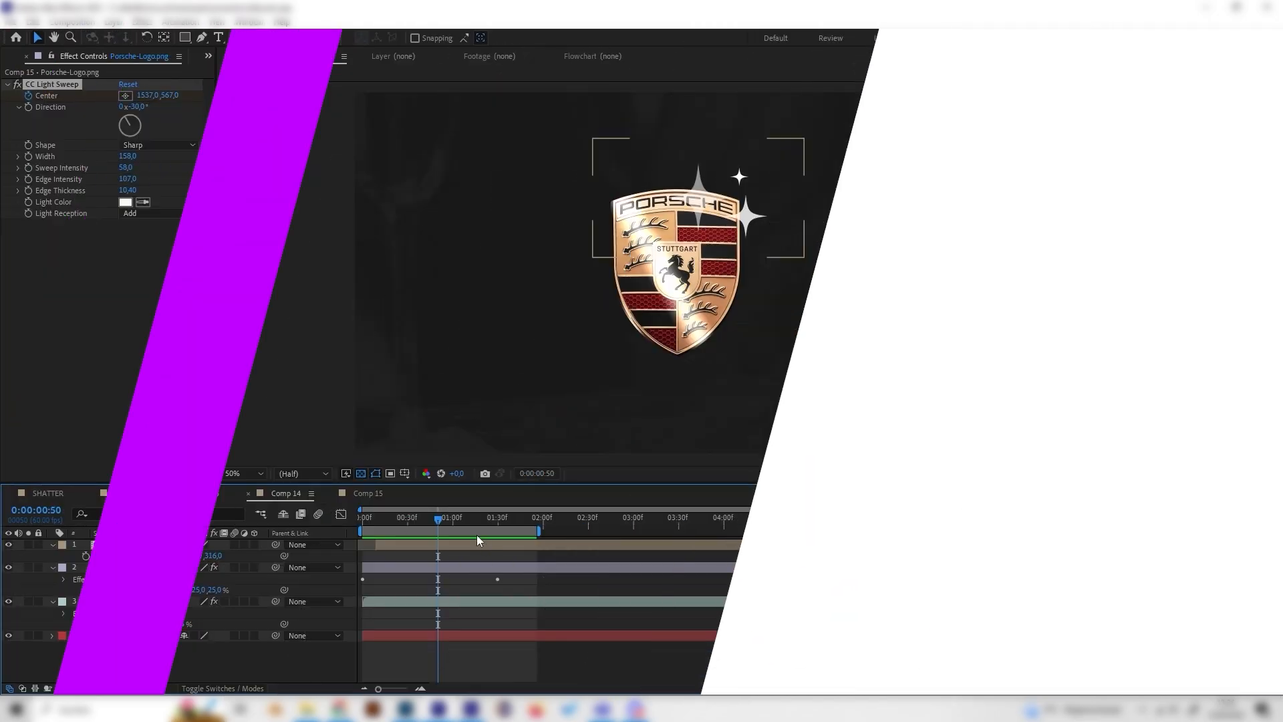
- Play and scrub Comp 14 to examine the sparkles over the logo in the finished animation
drag(498, 519, 434, 522)
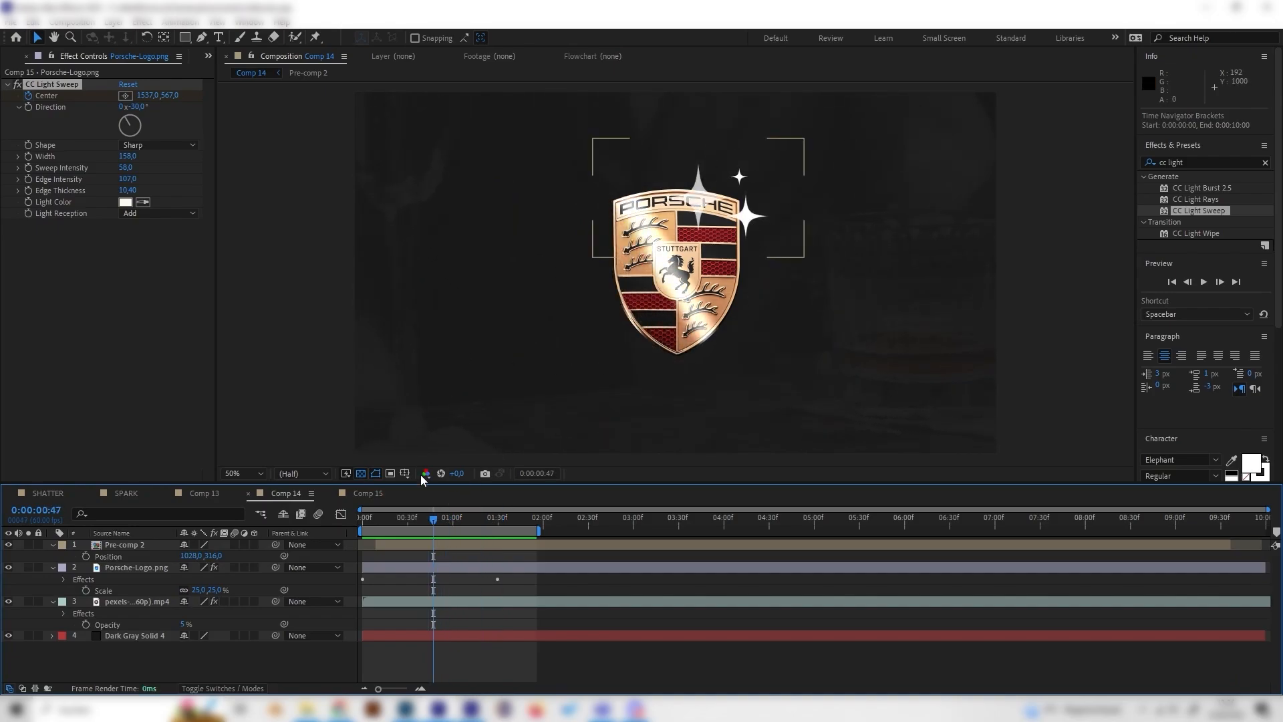
click(375, 519)
key(space)
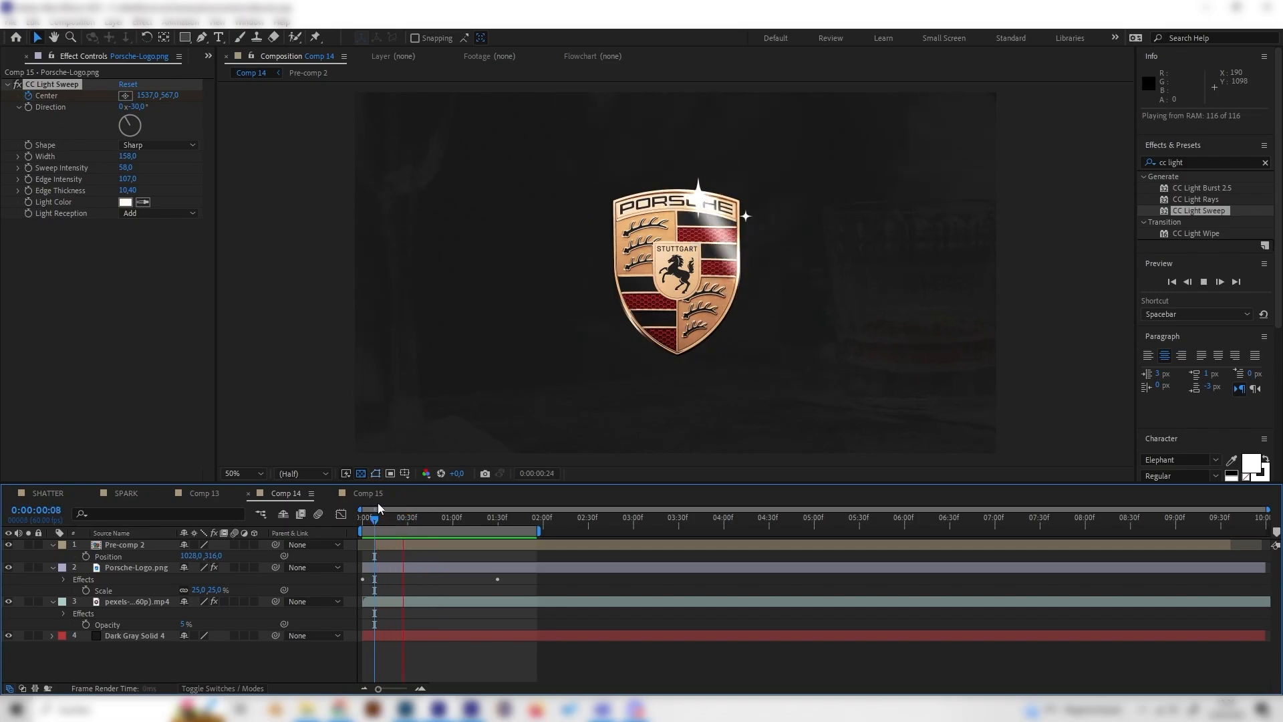
mouse_move(418, 515)
mouse_down()
mouse_move(451, 523)
mouse_move(410, 531)
mouse_up()
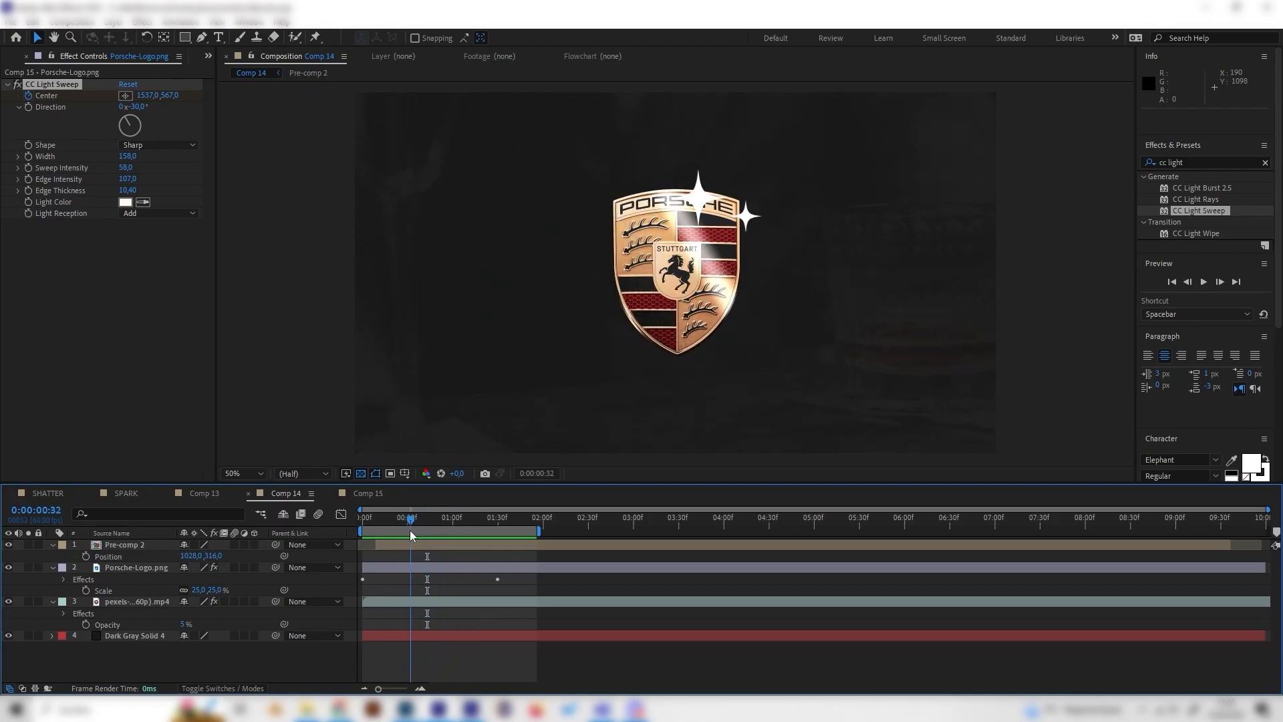
- Create a new shape layer above the logo layer in Comp 15
click(366, 493)
click(124, 659)
click(133, 543)
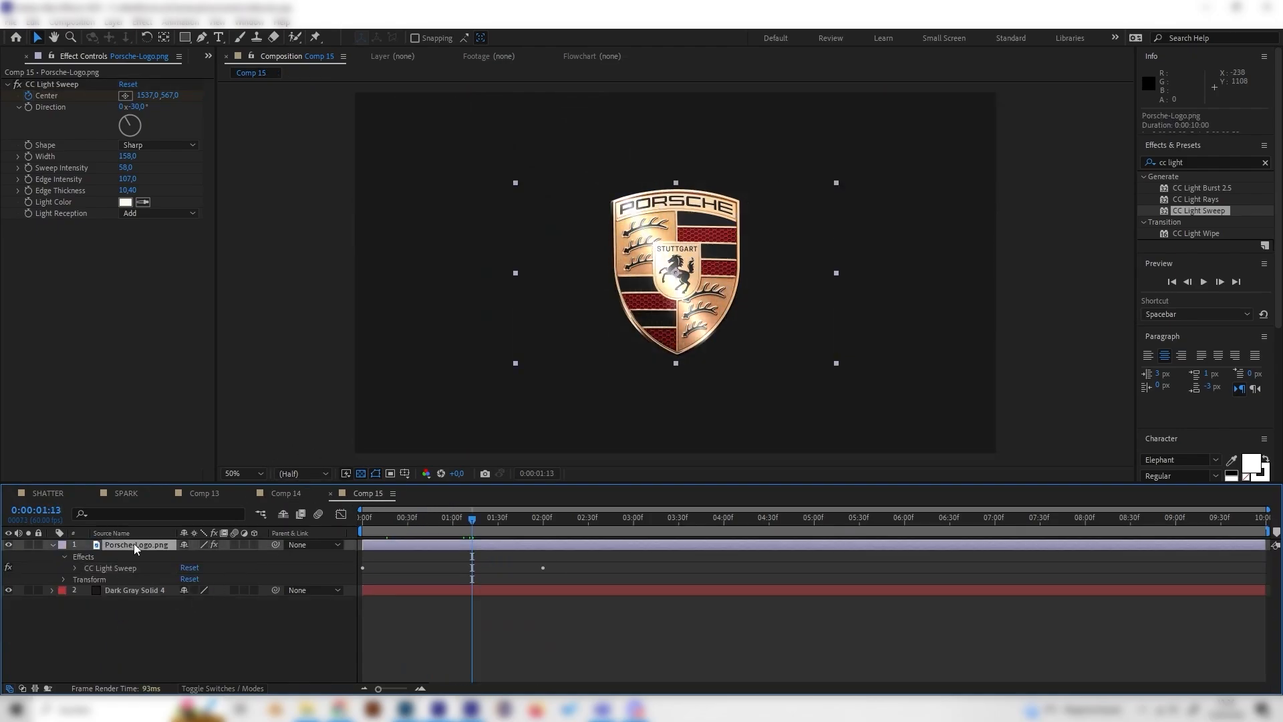
right_click(199, 651)
mouse_move(259, 493)
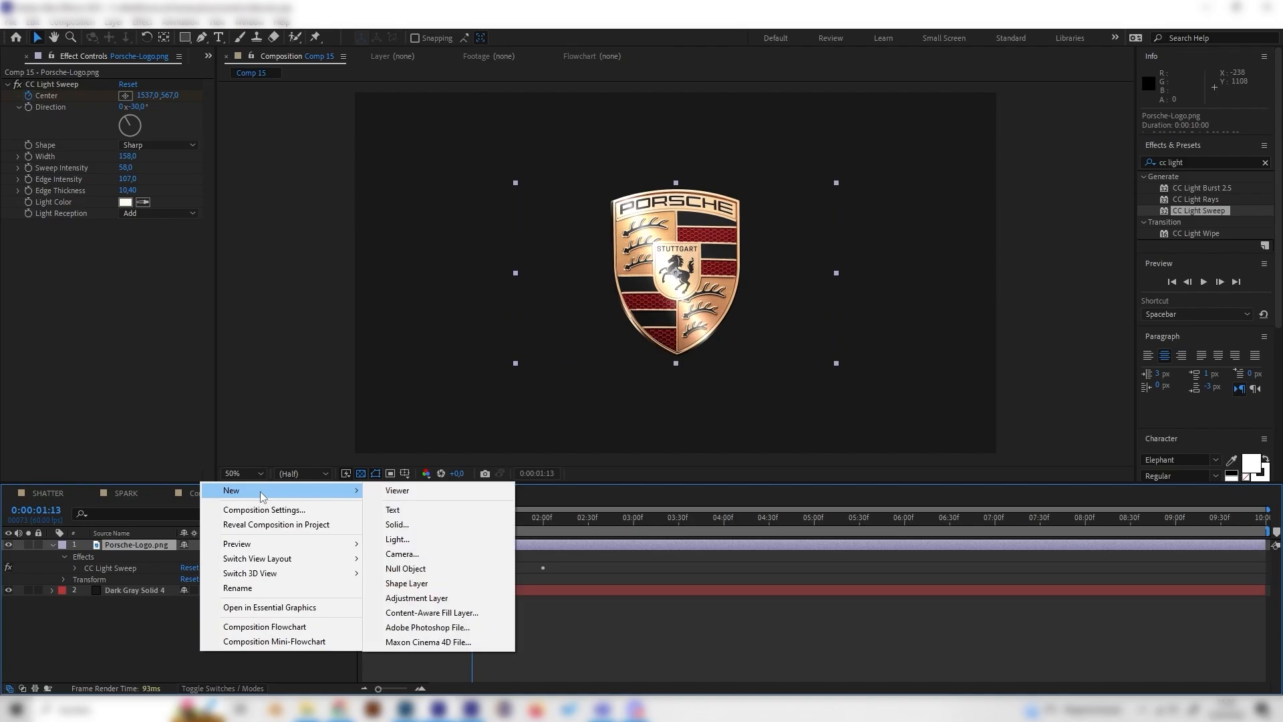
click(422, 582)
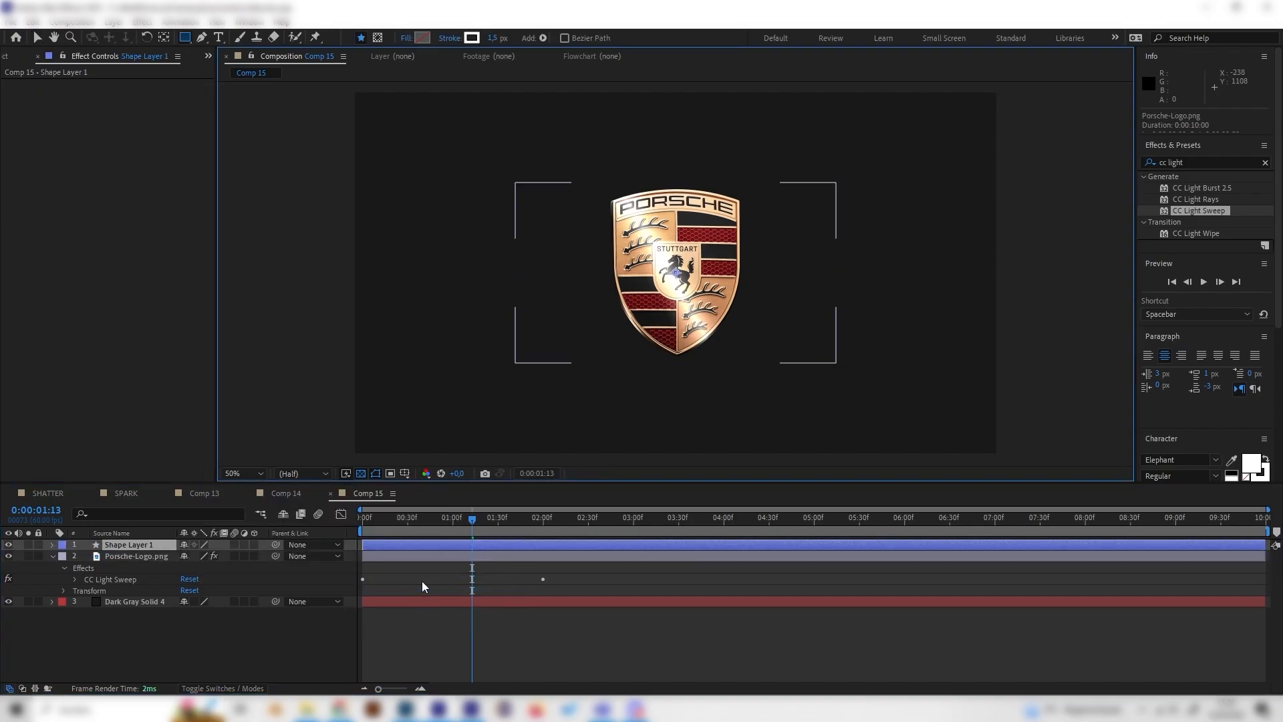
- Add an ellipse path and a fill to the shape layer's contents
click(52, 544)
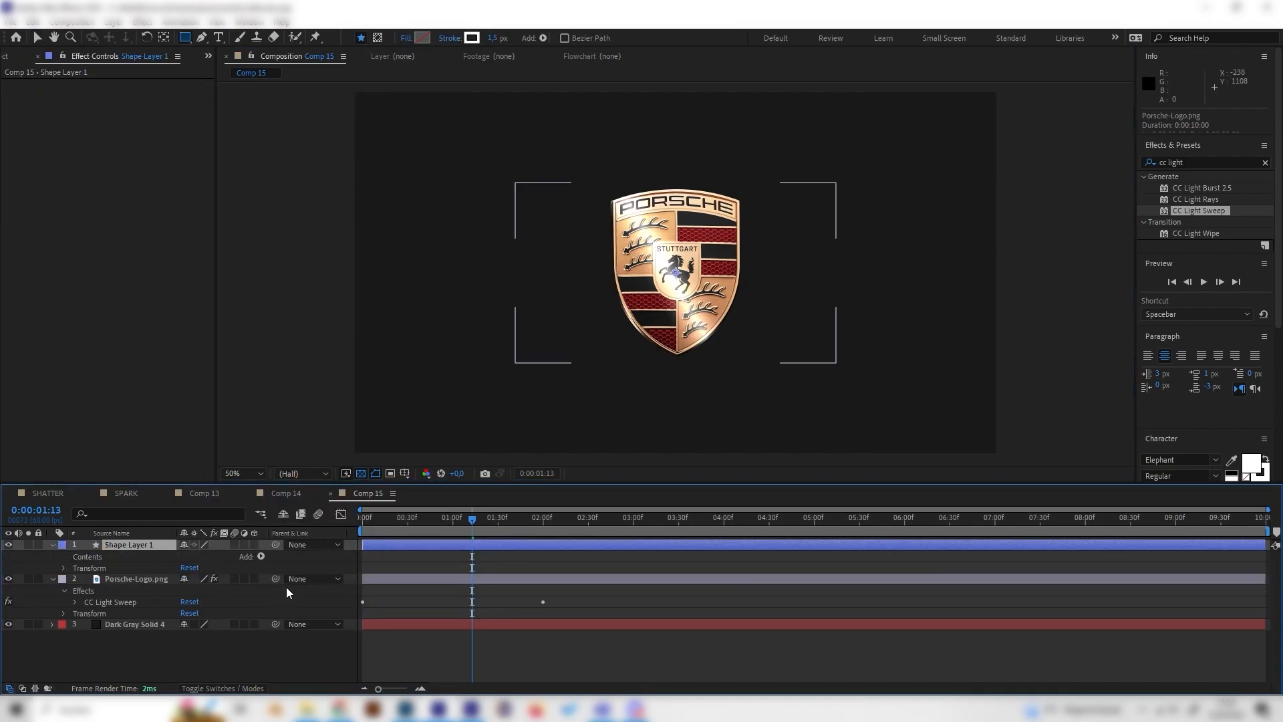
click(259, 557)
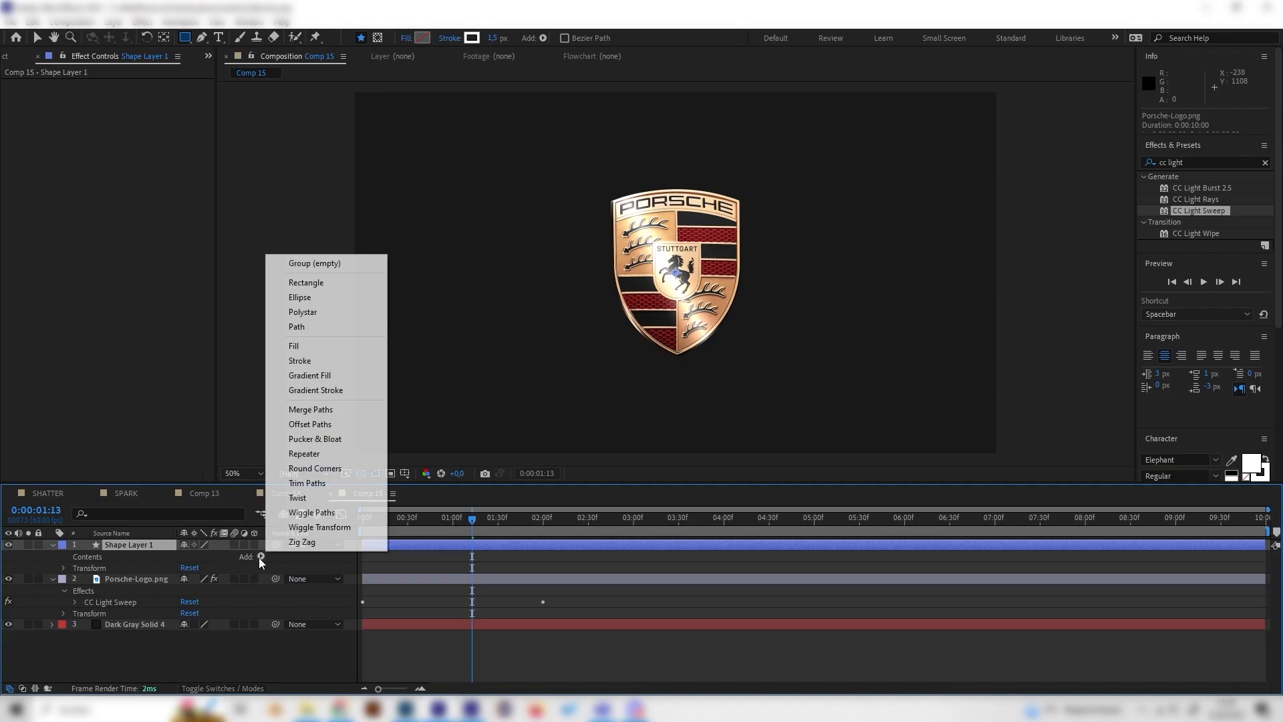
click(322, 298)
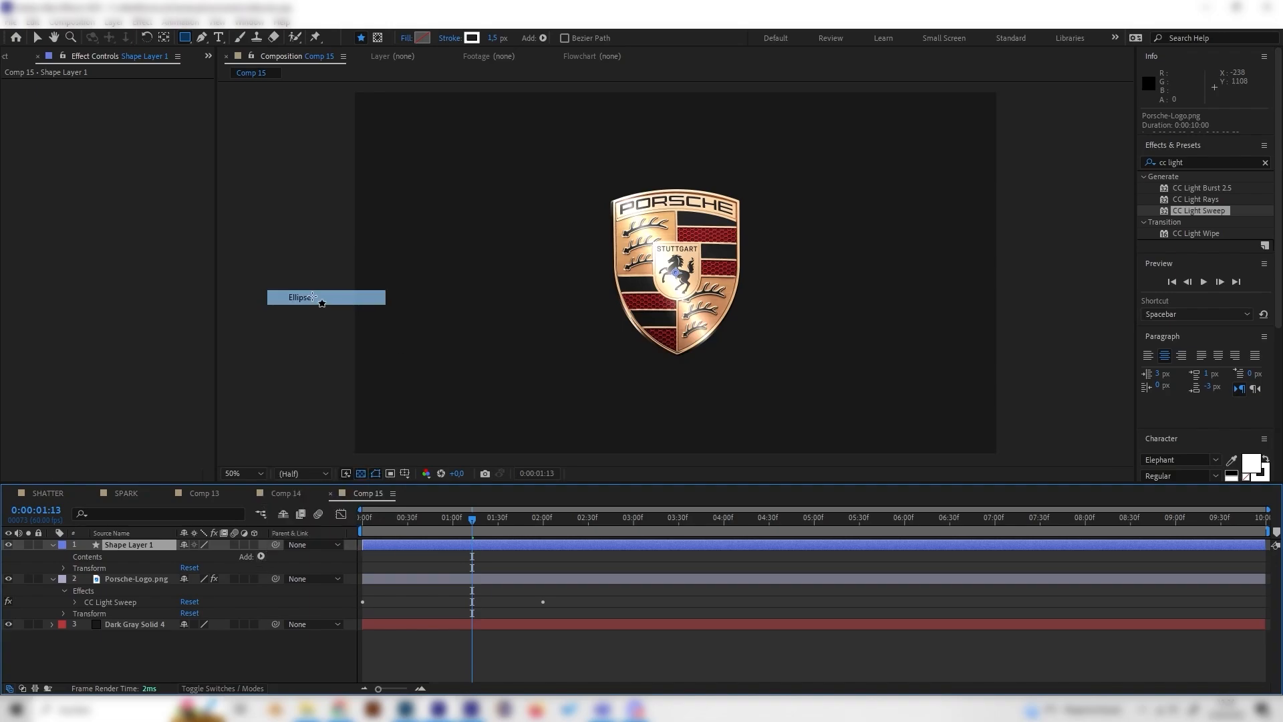
click(262, 556)
click(300, 346)
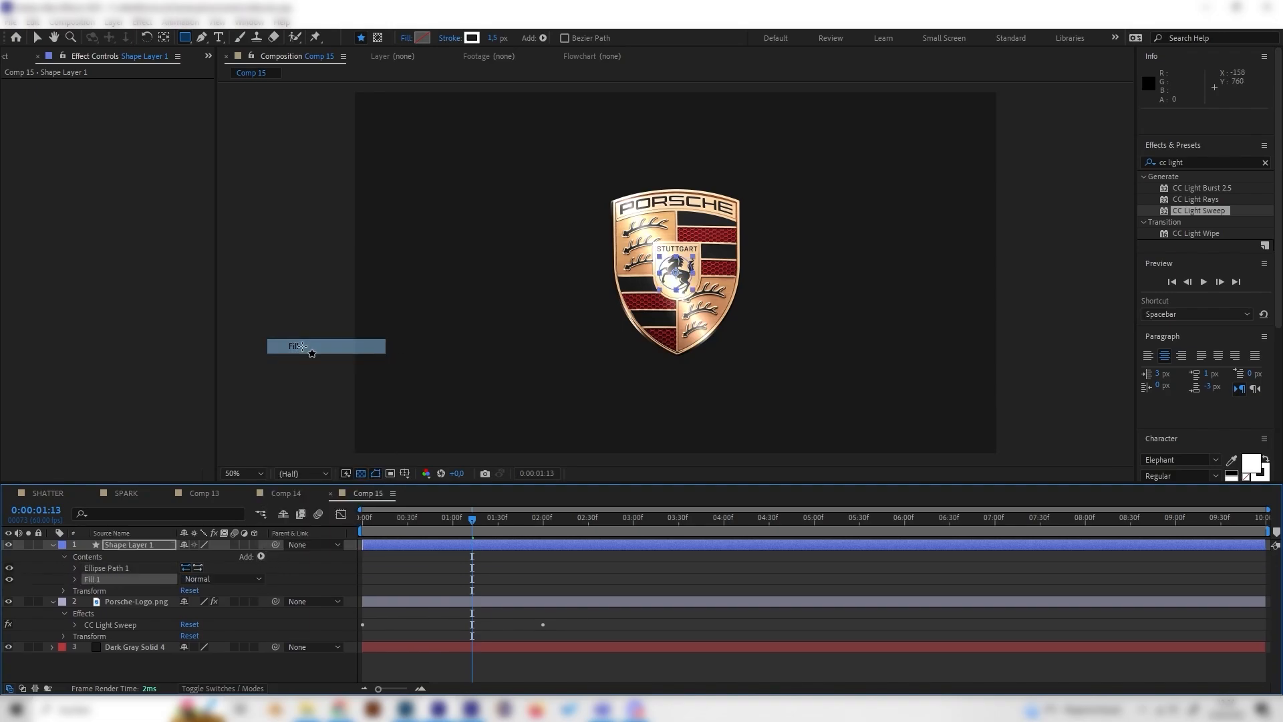
- Set the shape layer's fill color to white (FFFFFF) and check the white circle along the timeline
click(74, 579)
click(188, 612)
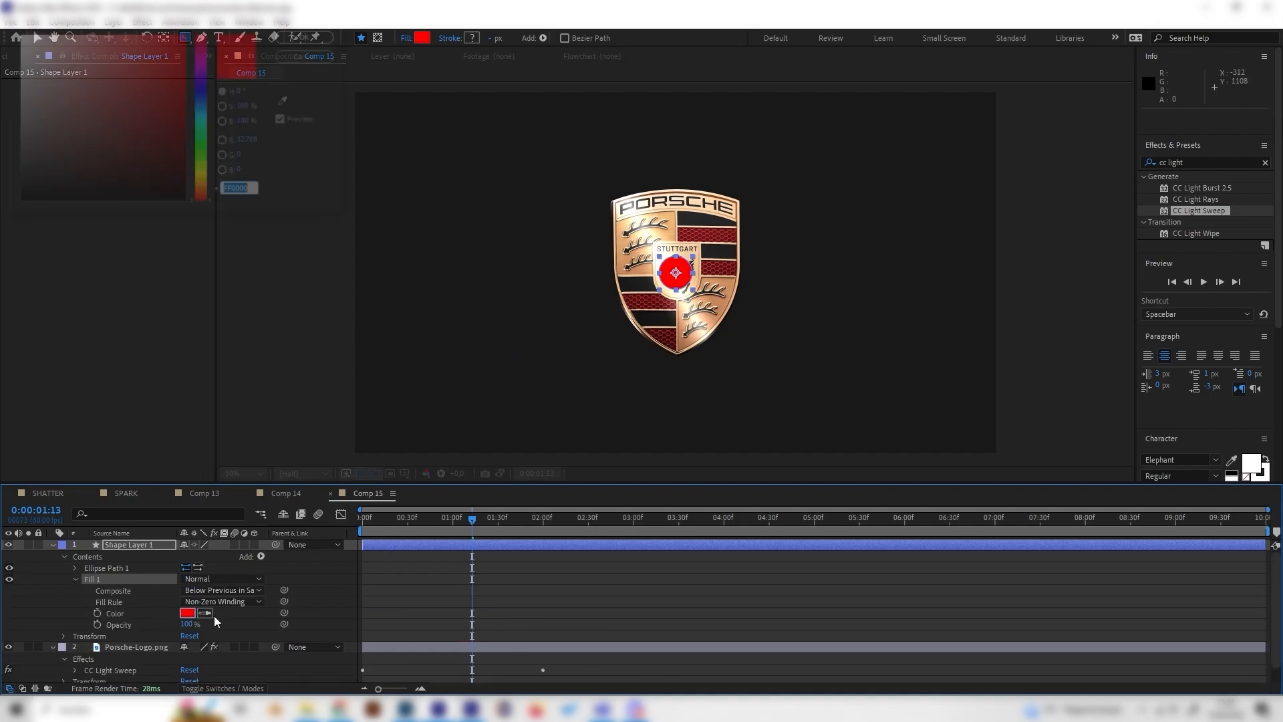
text(FFFFFF)
click(301, 38)
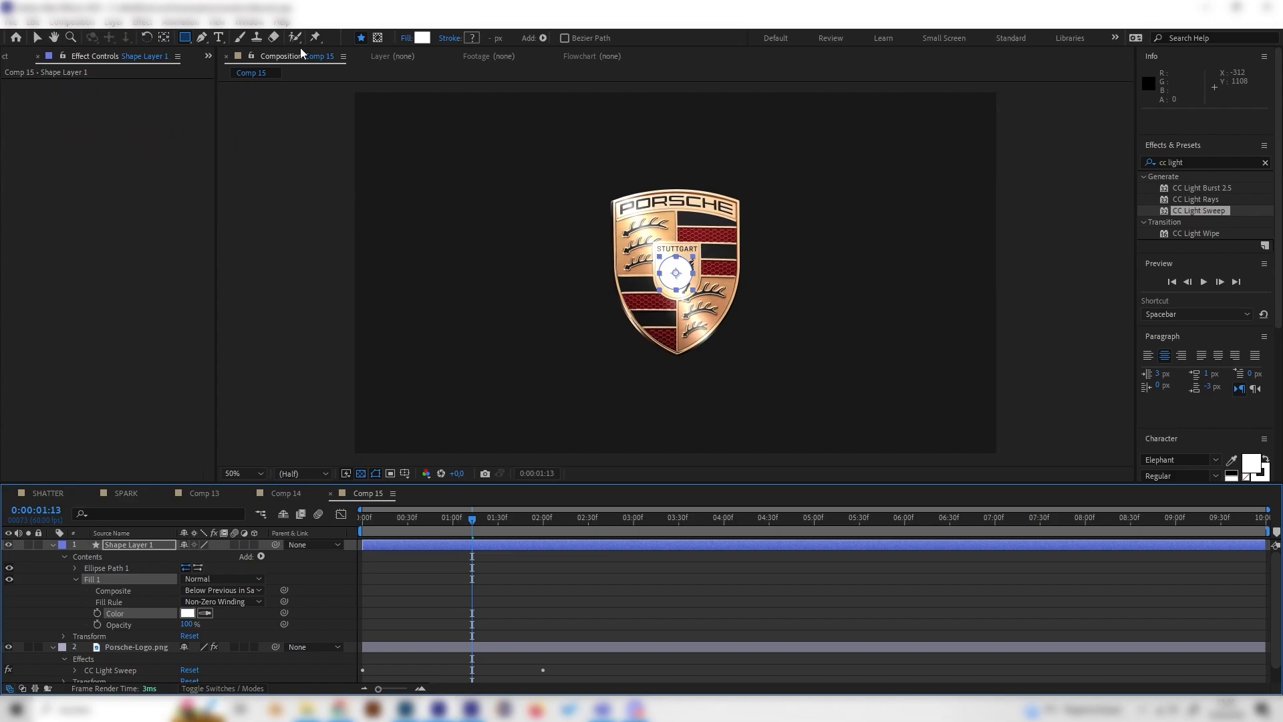
click(356, 561)
drag(410, 516, 457, 524)
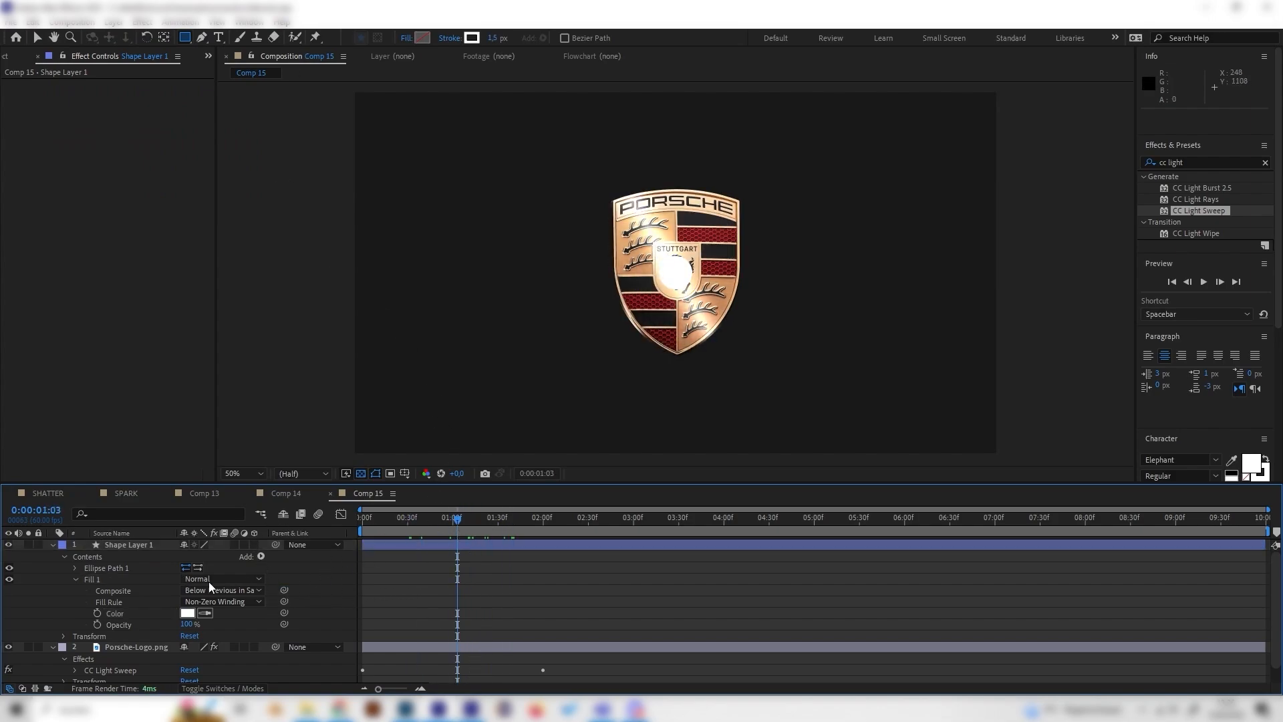
click(79, 578)
- After comparing with Comp 14's sparkles, add Pucker & Bloat to Comp 15's shape layer and set its Amount to -68
click(285, 492)
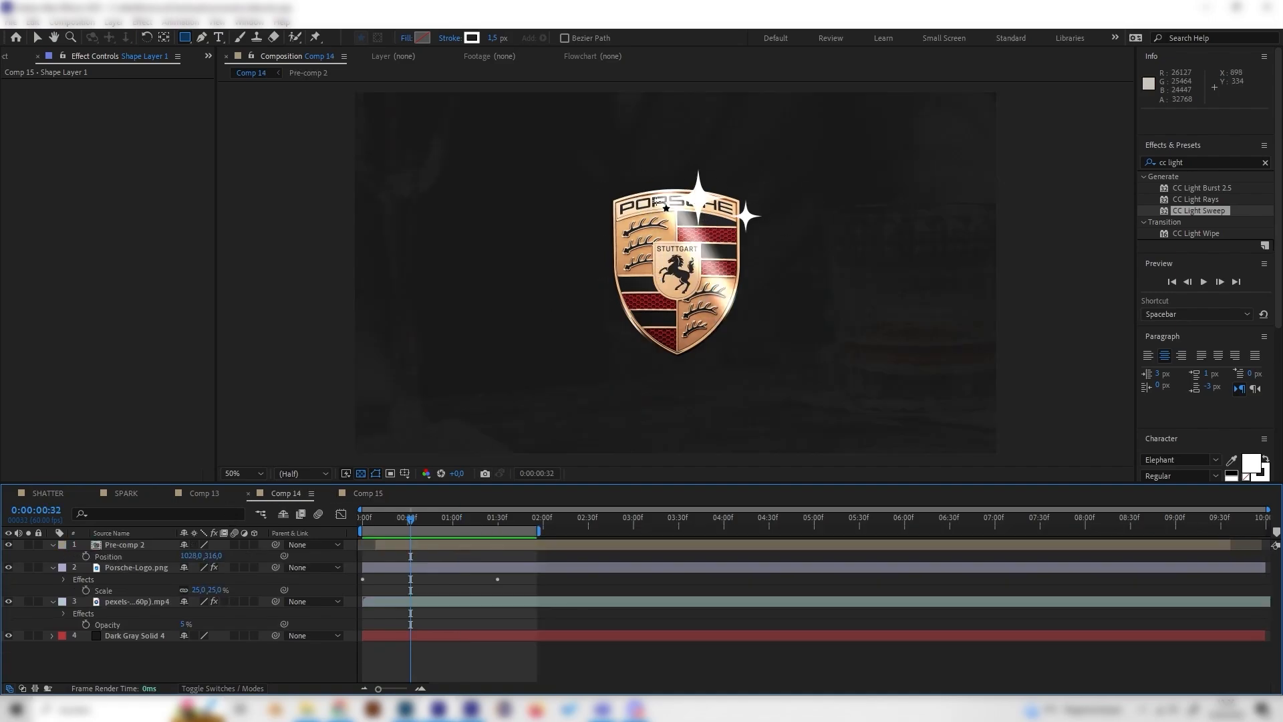
click(366, 493)
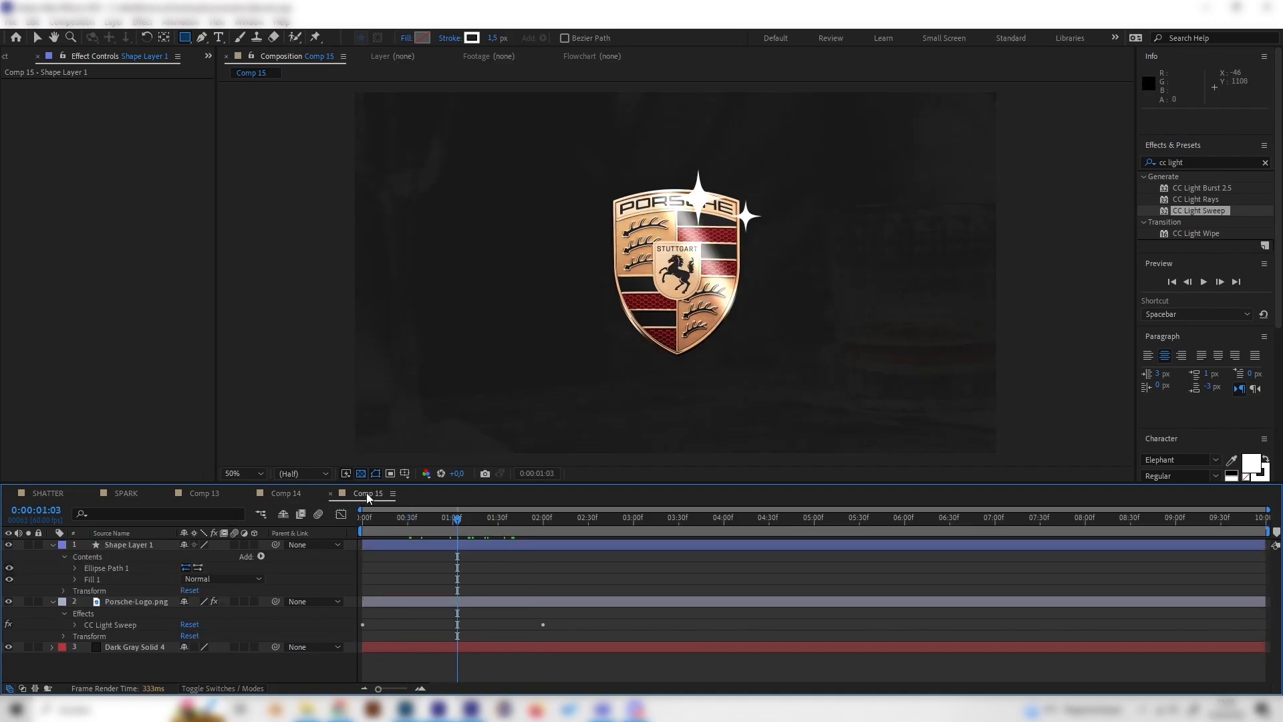
click(259, 557)
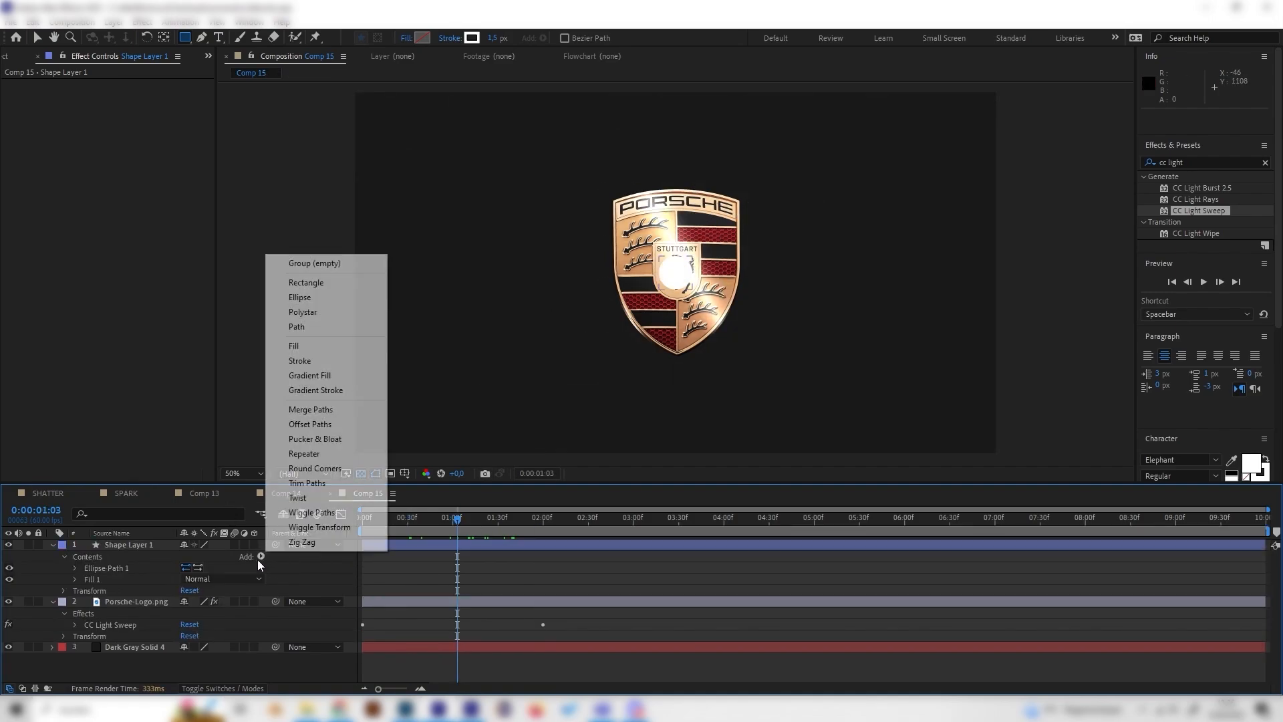
click(314, 439)
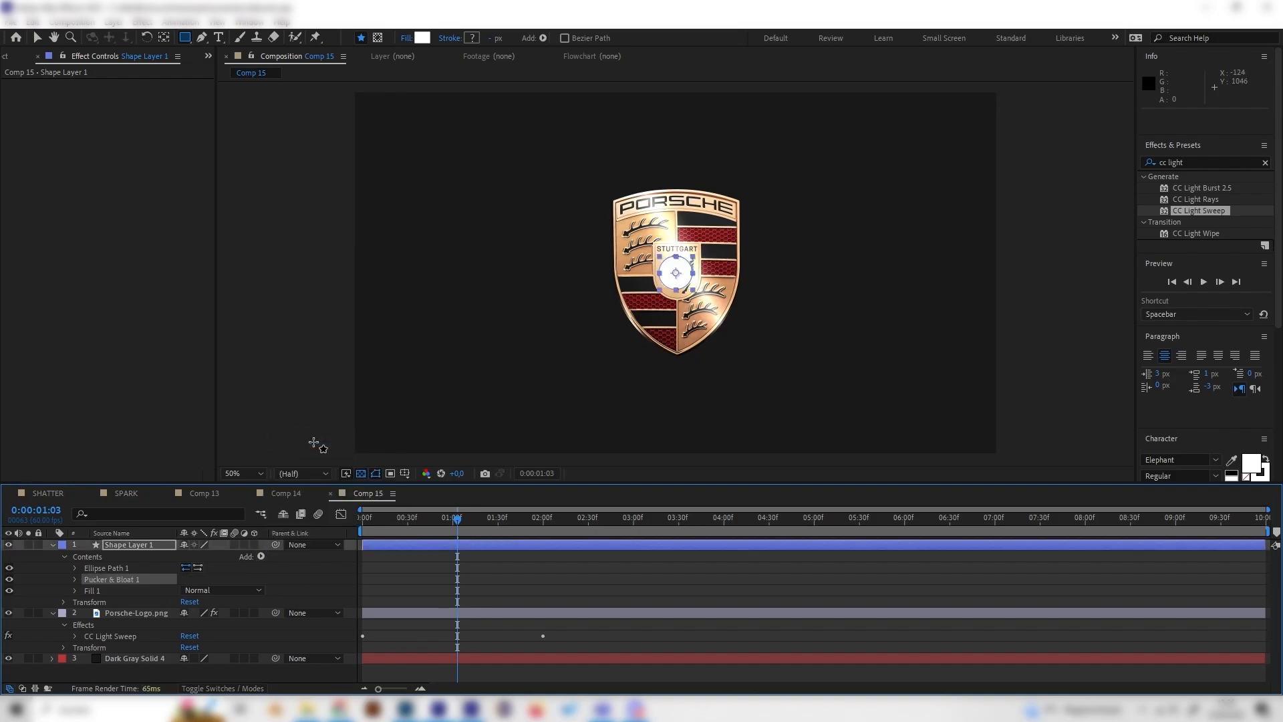
click(74, 578)
drag(187, 591, 143, 587)
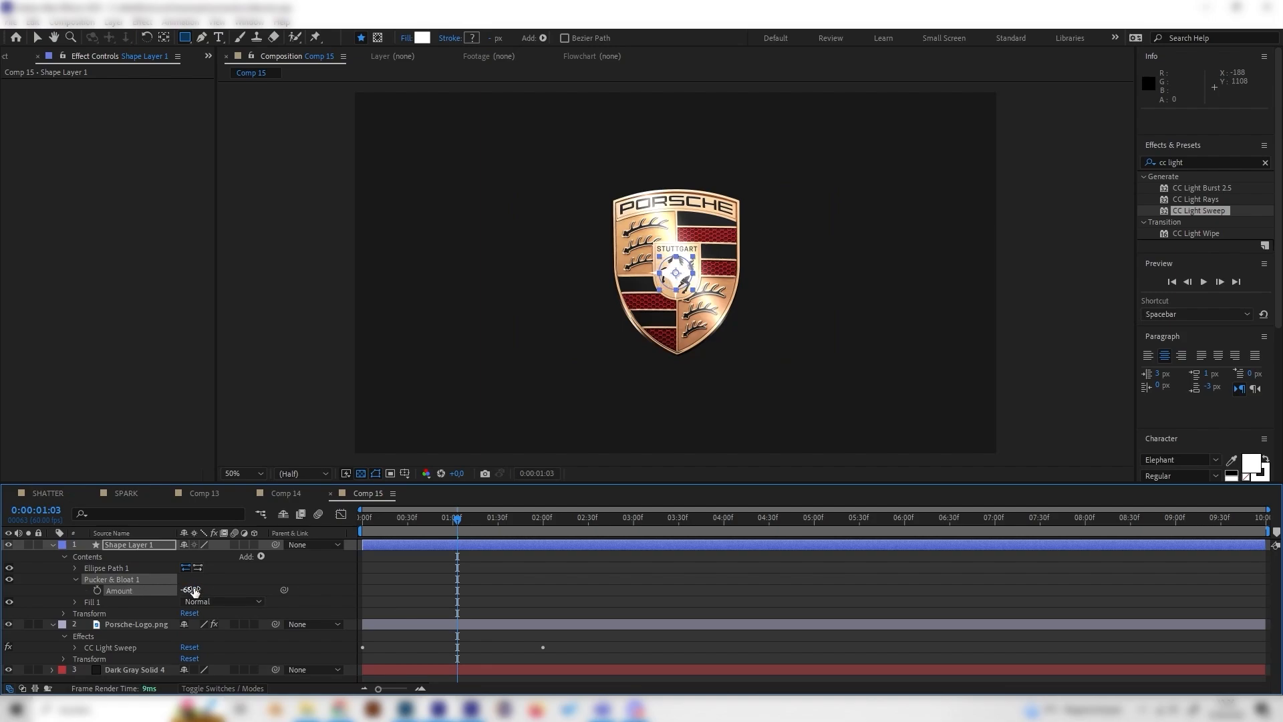
- Collapse the shape layer and hide the Porsche-Logo.png layer so only the sparkle shows
click(55, 544)
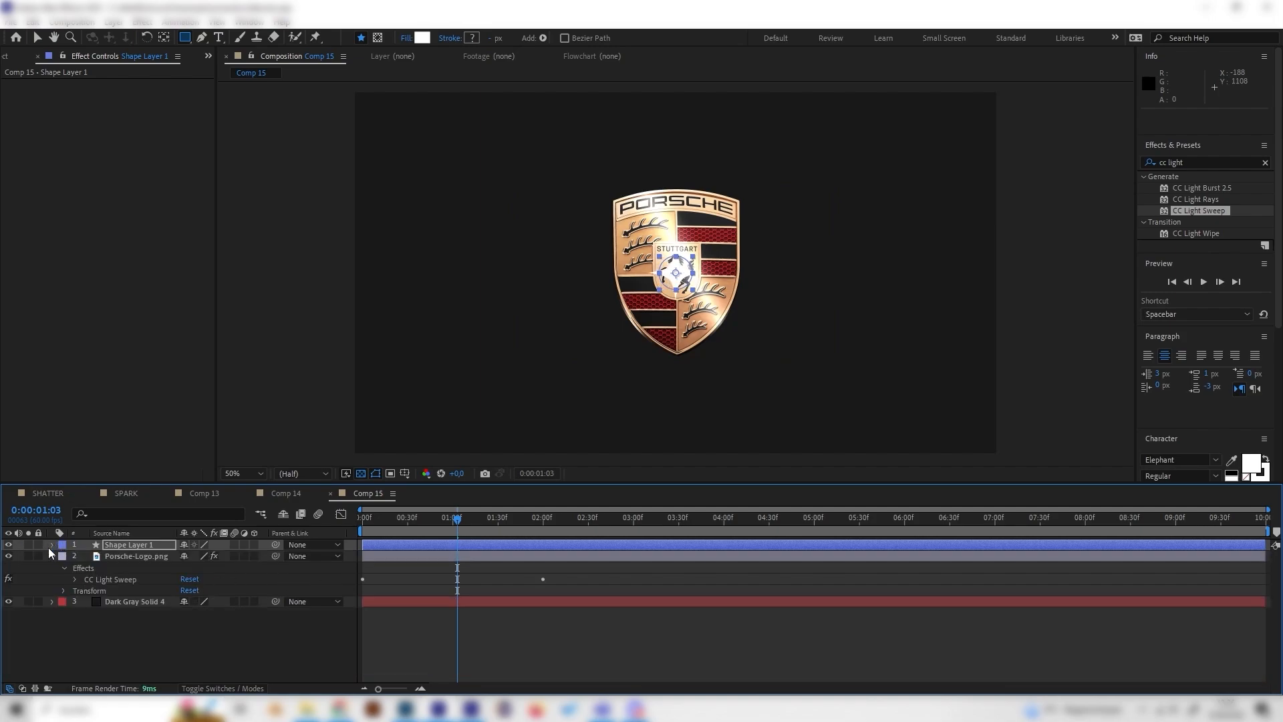
click(8, 556)
click(150, 548)
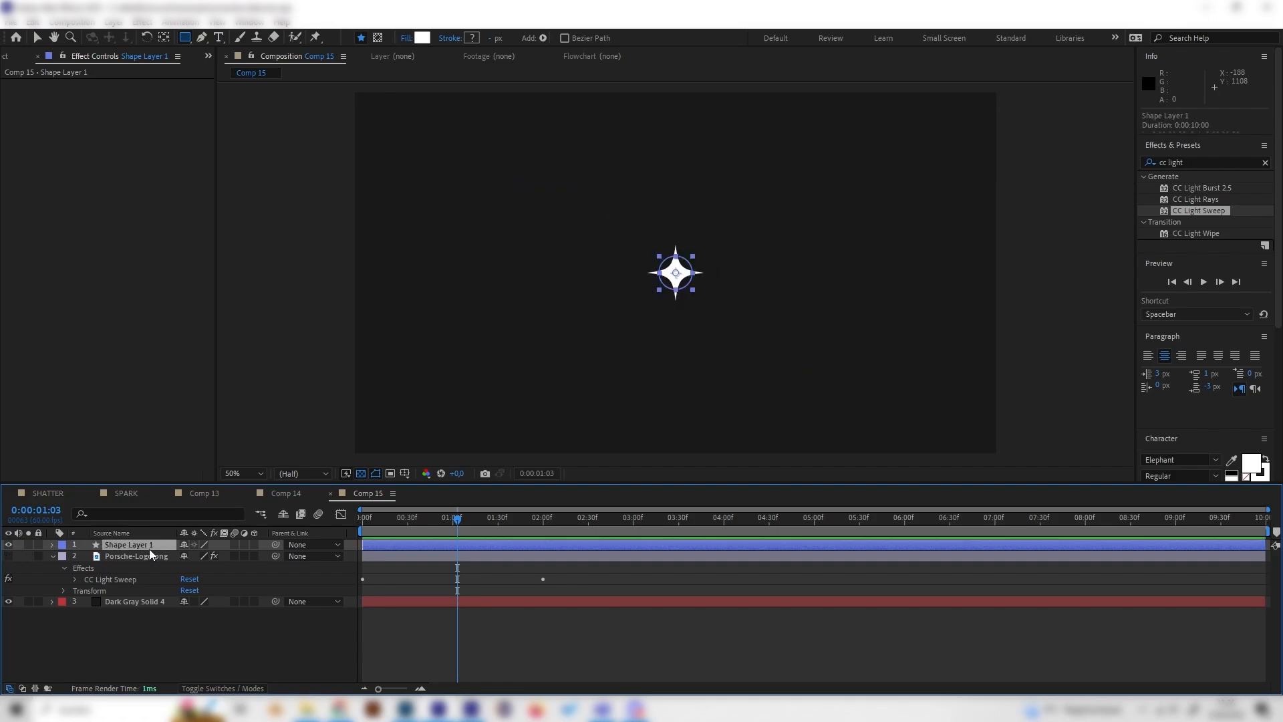
- At 0:00:00:00, set the ellipse path's Size to 0 and start keyframing it
click(51, 545)
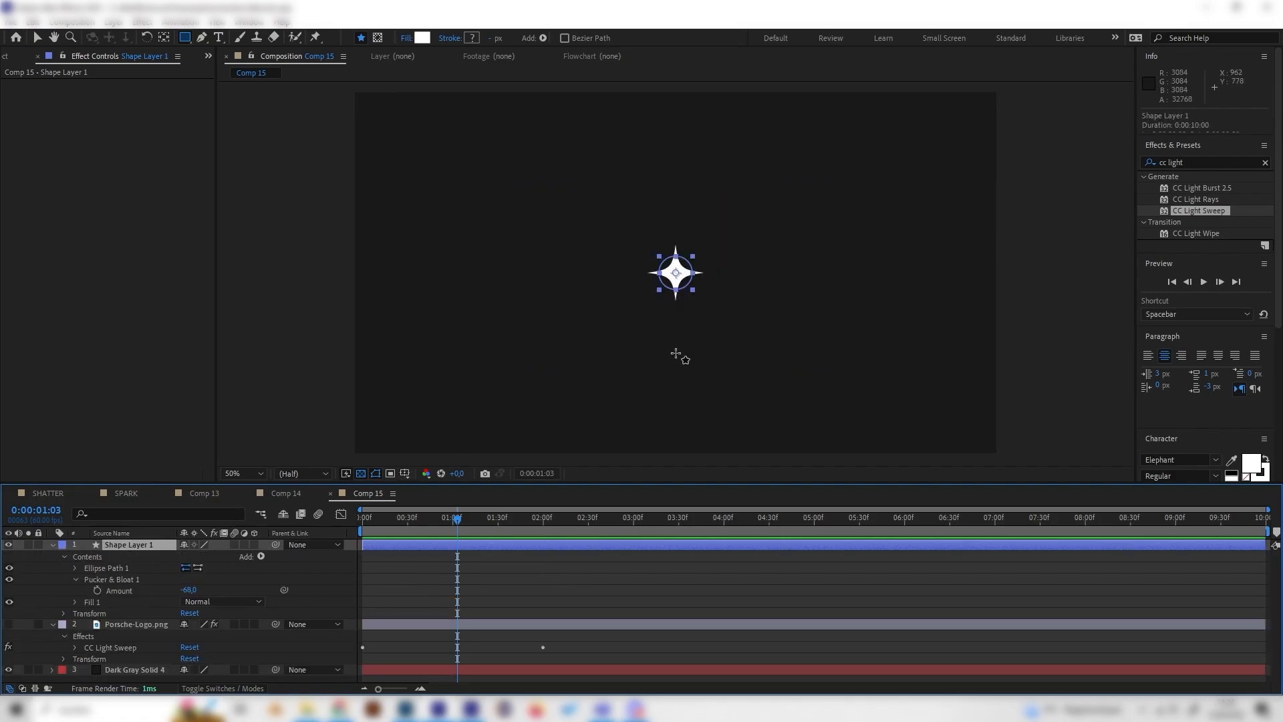
drag(450, 519, 287, 543)
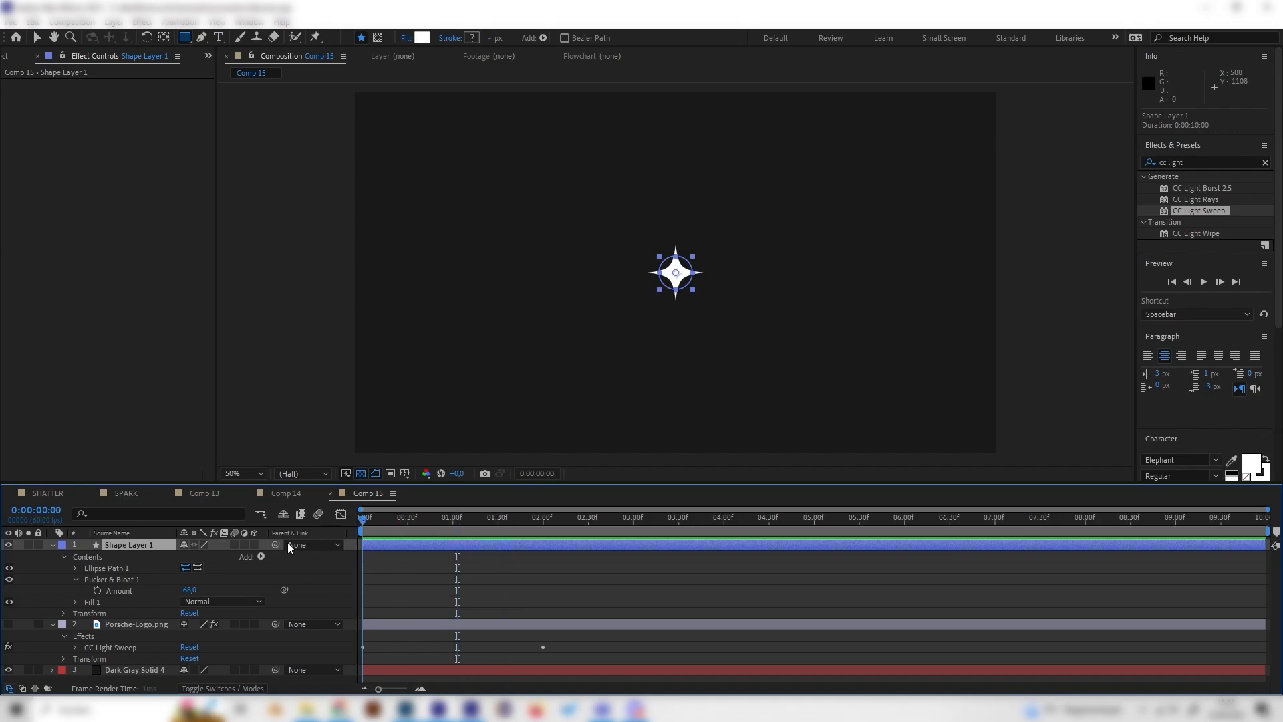
click(74, 567)
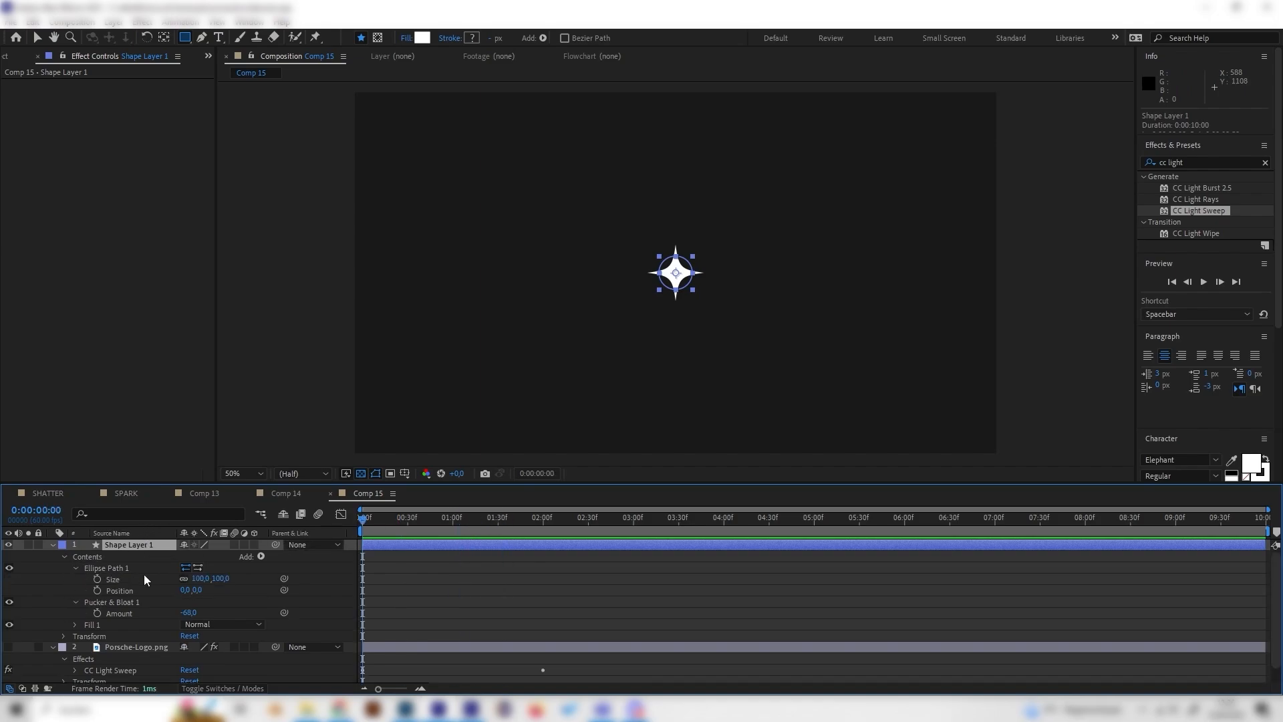
click(221, 578)
text(0)
key(Return)
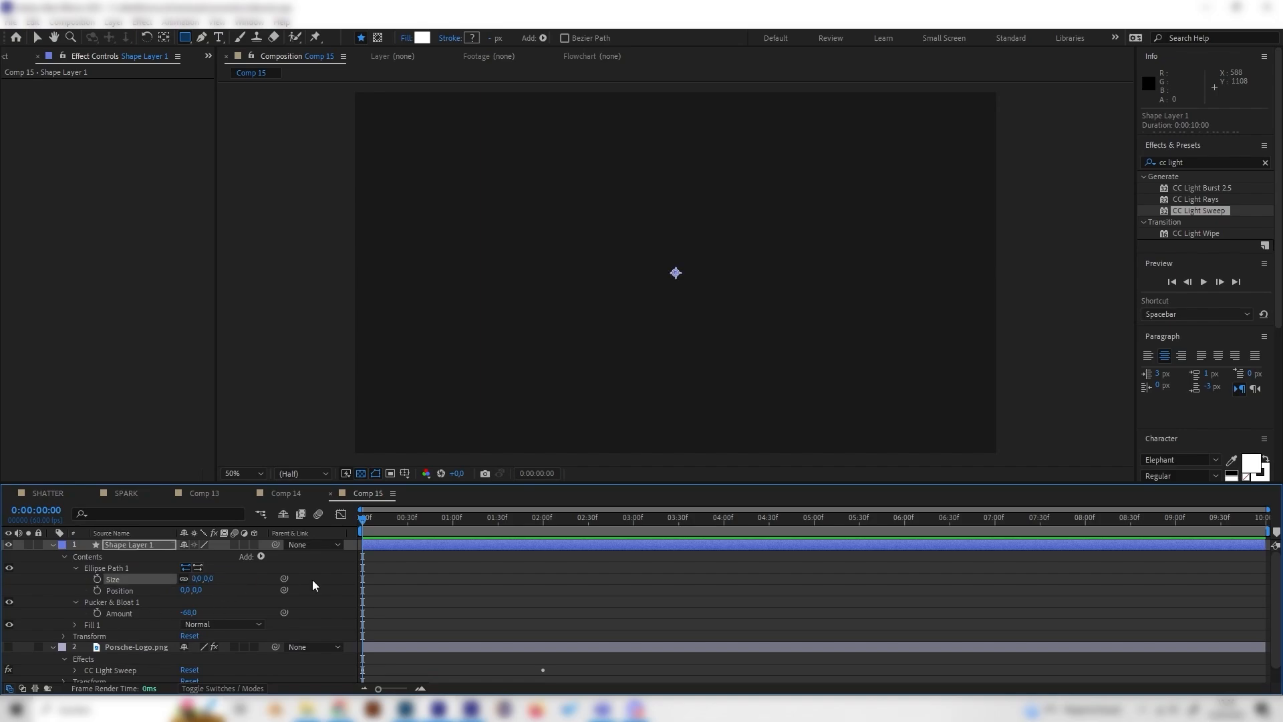
click(98, 578)
- Keyframe the ellipse path's Size at 223 at 0:00:01:29 and play back the sparkle's growth
drag(433, 520, 496, 529)
click(196, 578)
text(140)
key(Return)
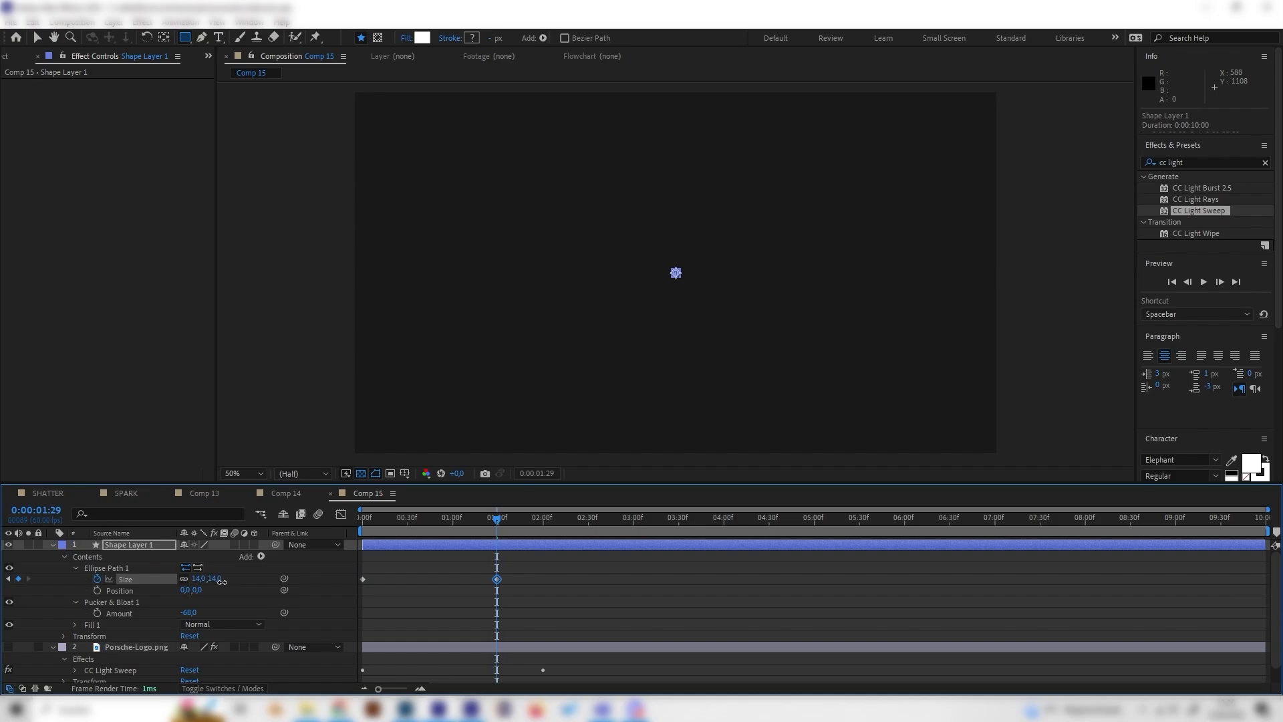
drag(221, 581, 355, 579)
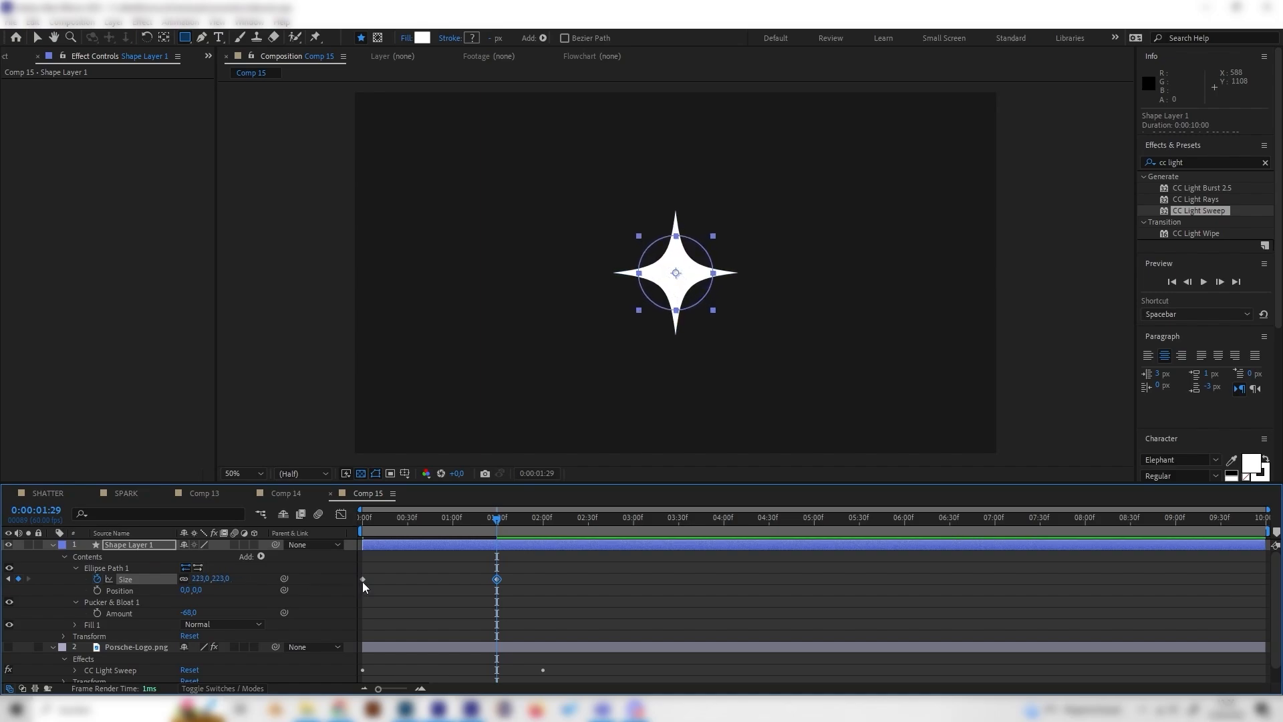
drag(490, 523, 315, 595)
key(space)
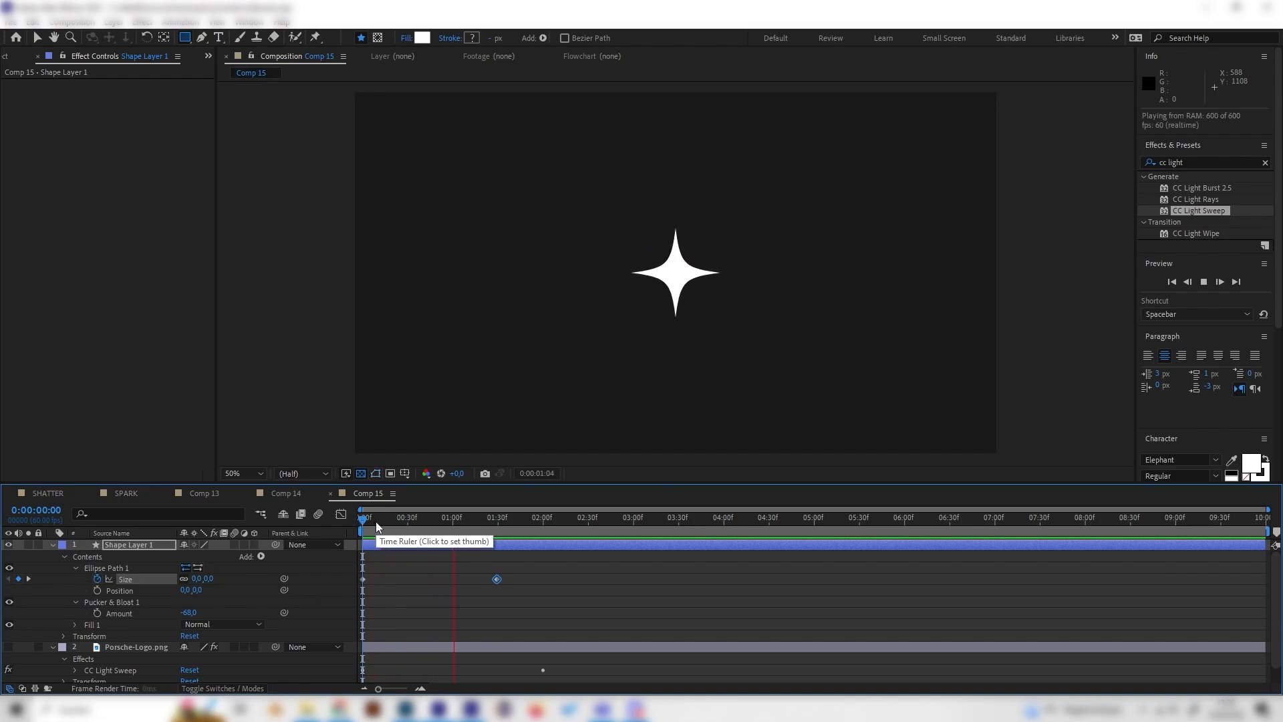
key(space)
mouse_move(430, 526)
mouse_down()
mouse_move(473, 571)
mouse_move(410, 524)
mouse_move(432, 535)
mouse_up()
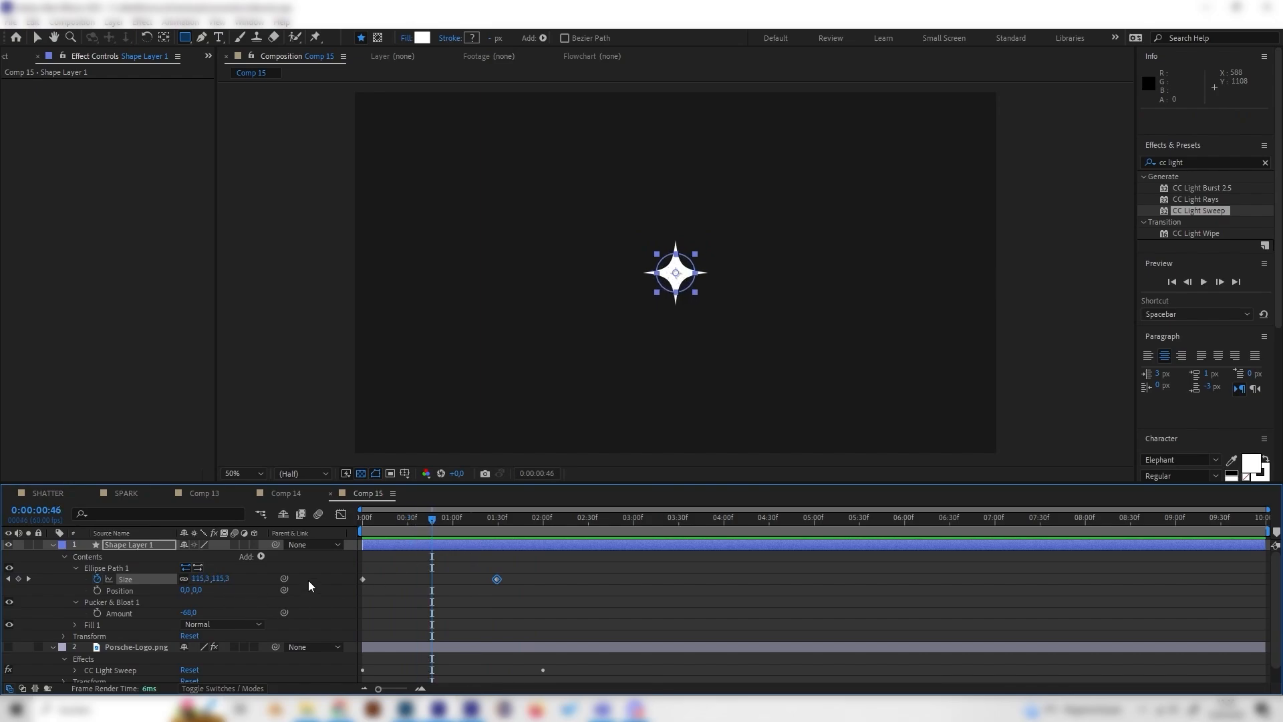
- Apply Easy Ease to both Size keyframes of the ellipse path in the Graph Editor
click(139, 578)
click(342, 514)
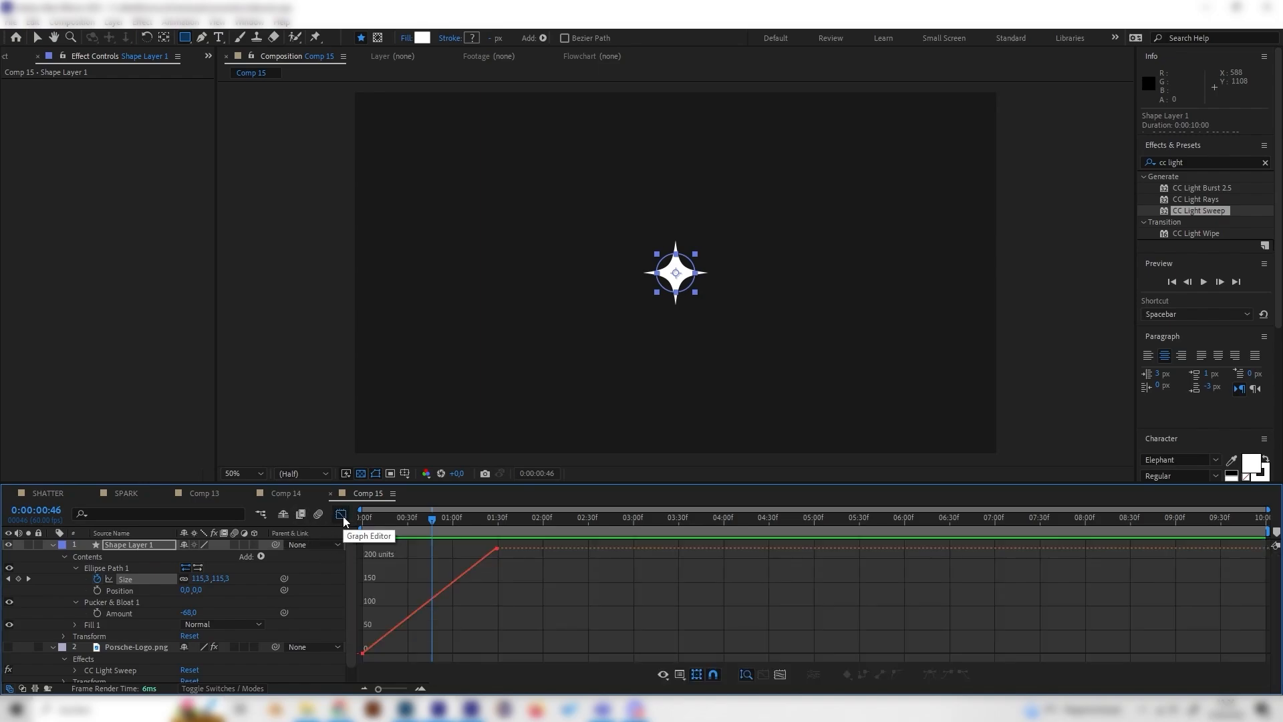
click(135, 578)
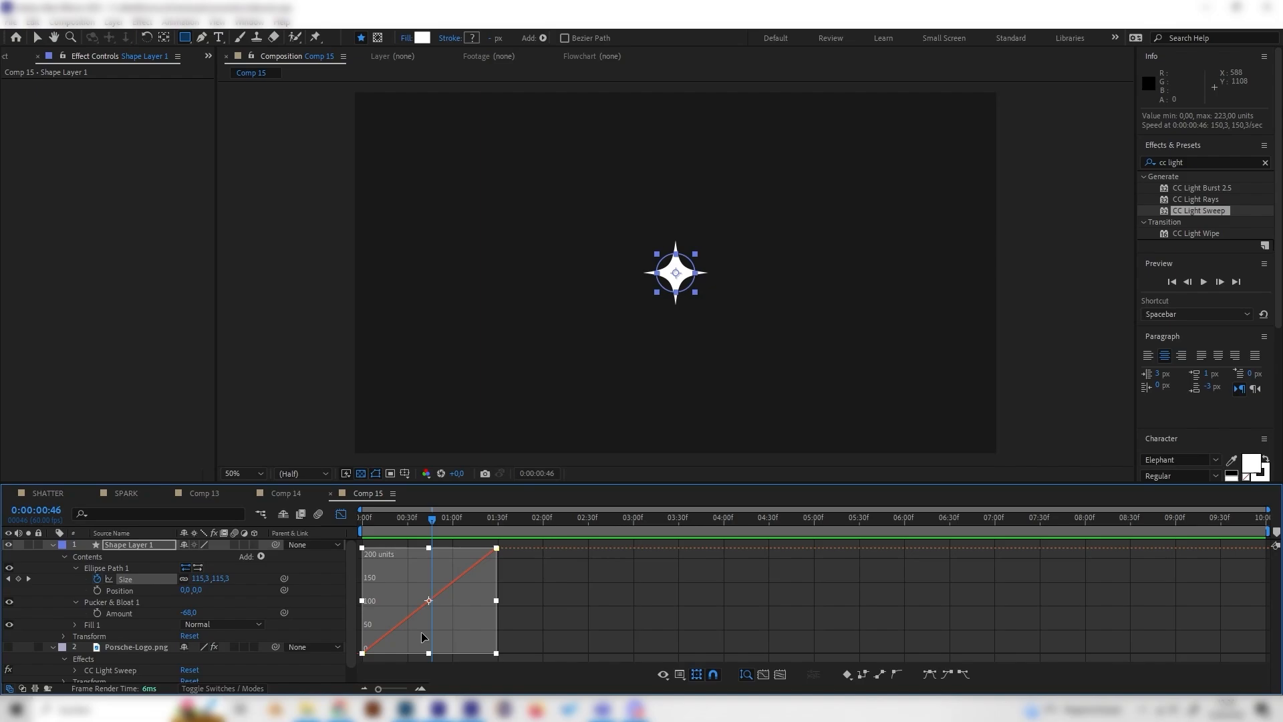
click(930, 674)
click(518, 627)
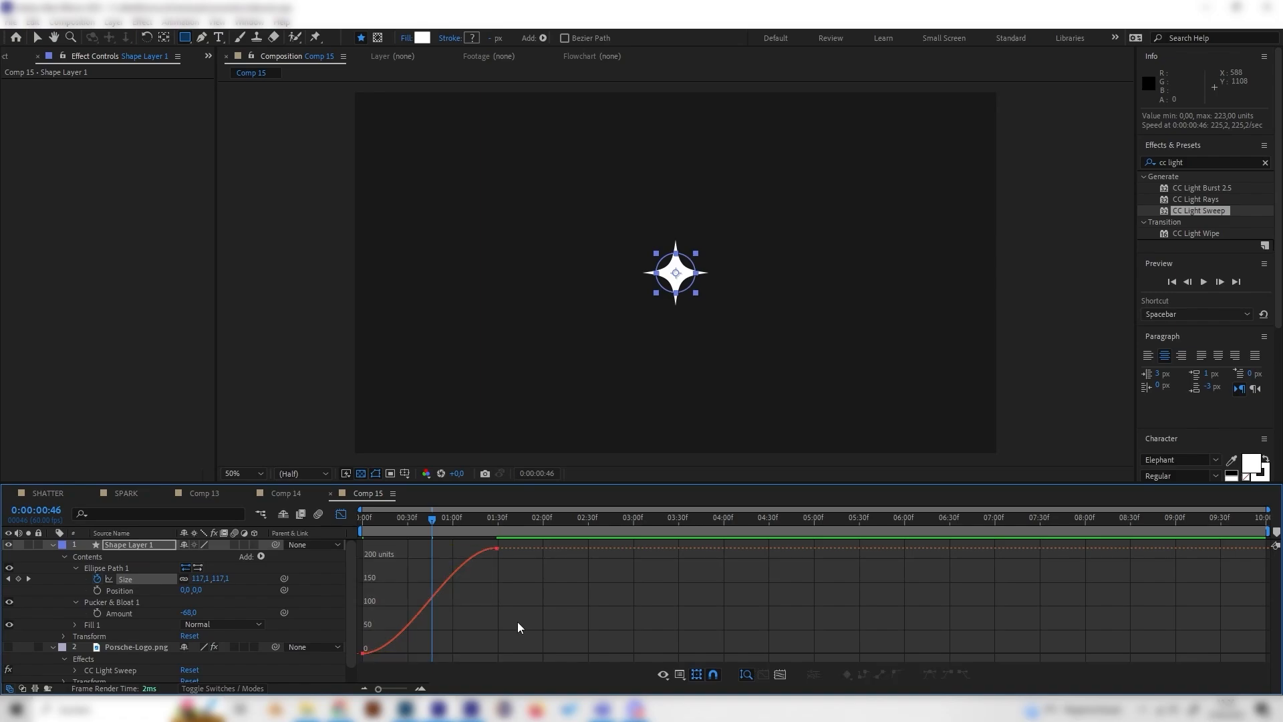
- Steepen the start of the Size curve so the sparkle grows fast and slows down, and preview the motion
click(363, 653)
drag(407, 652, 331, 549)
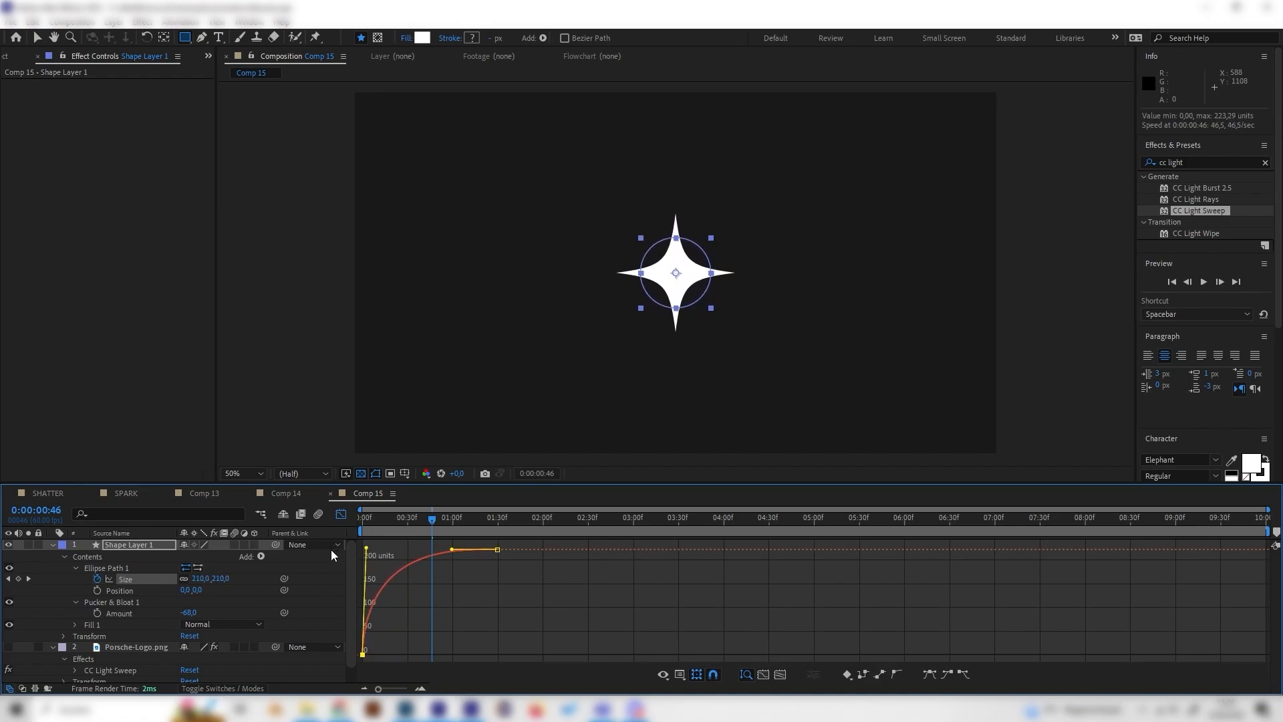
drag(435, 527, 353, 535)
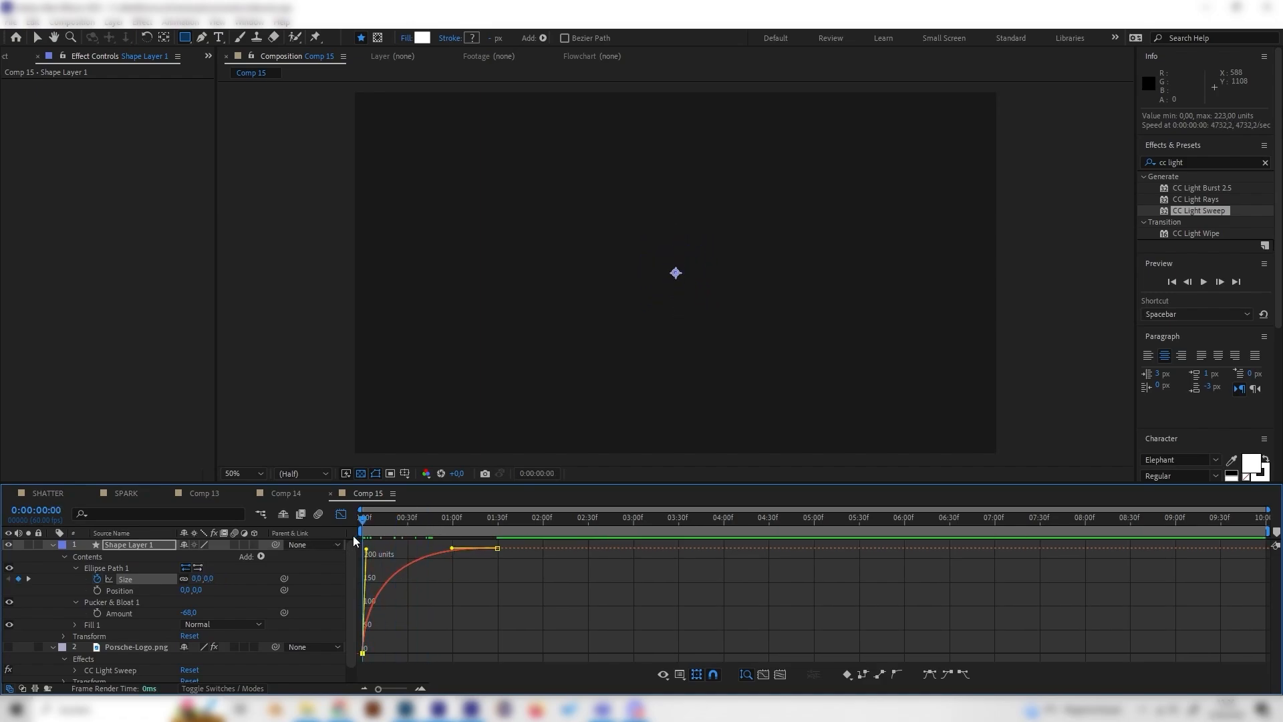
key(space)
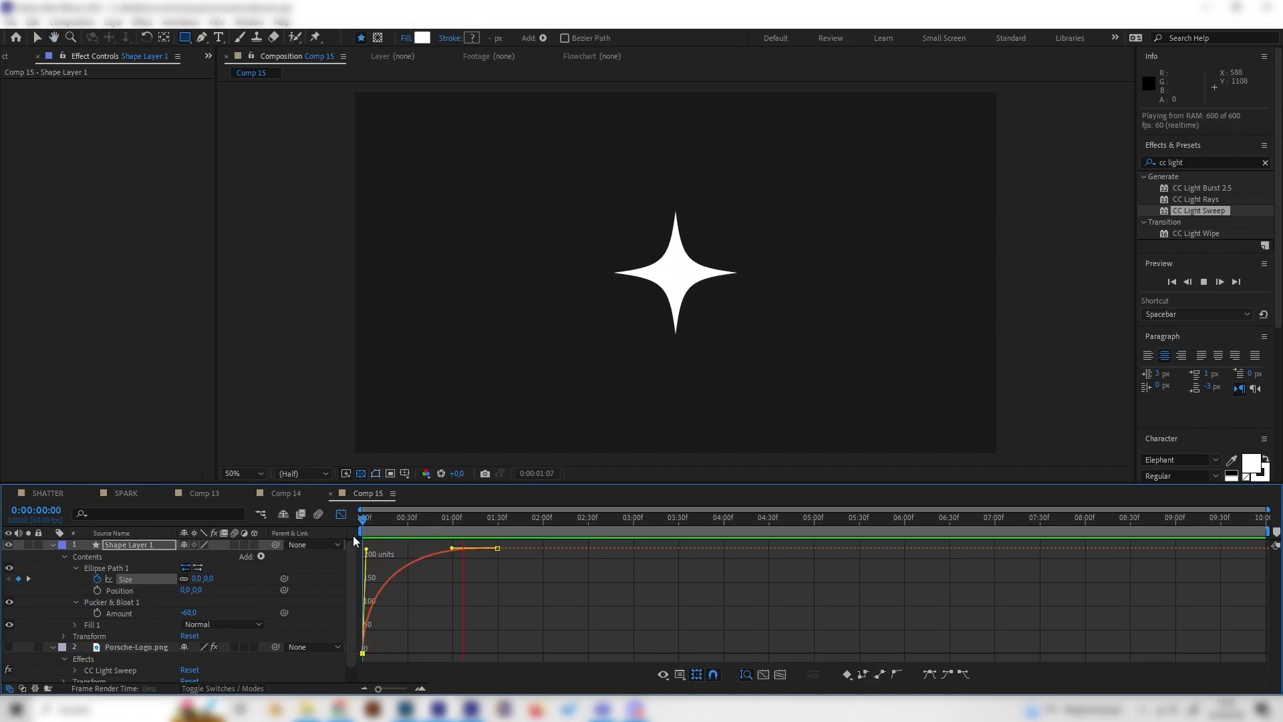
mouse_move(387, 528)
mouse_down()
mouse_move(363, 526)
mouse_move(439, 523)
mouse_move(398, 536)
mouse_move(380, 515)
mouse_move(399, 519)
mouse_up()
- Leave the Graph Editor and keyframe the shape layer's Opacity from 100% at 0:00:00:52 to 0% at 0:00:01:26
click(139, 543)
click(53, 545)
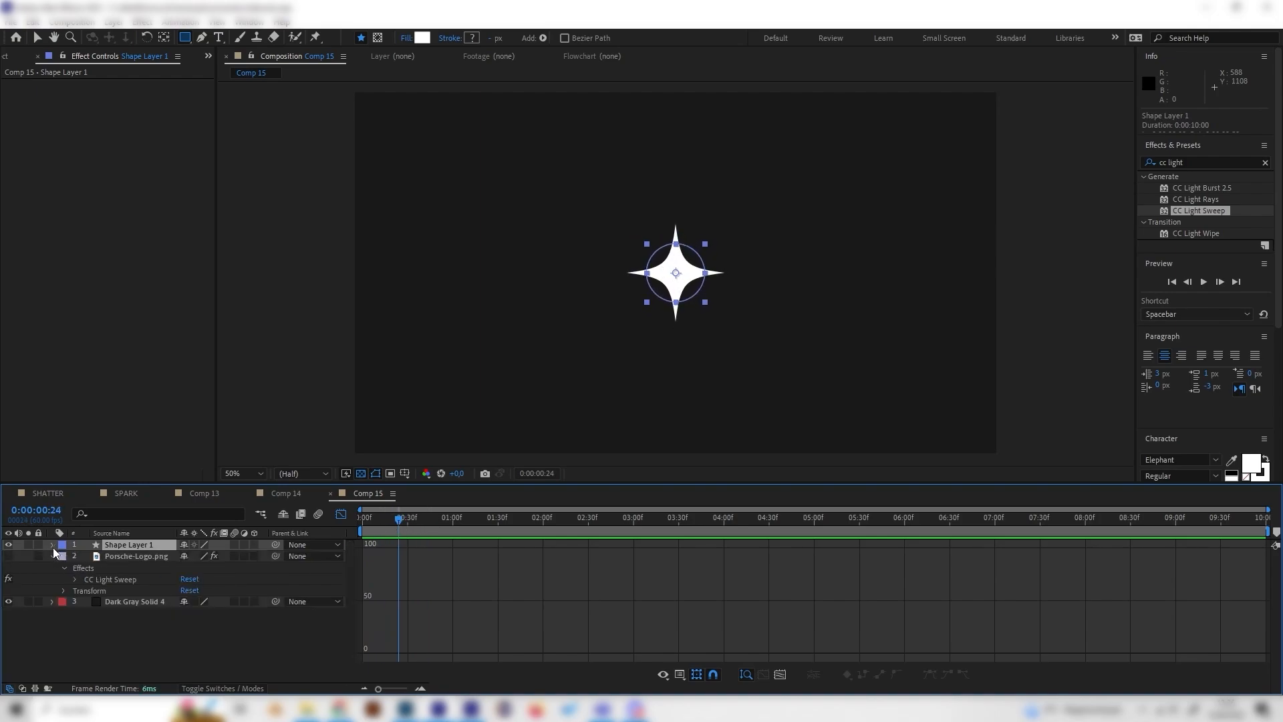
key(shift+F3)
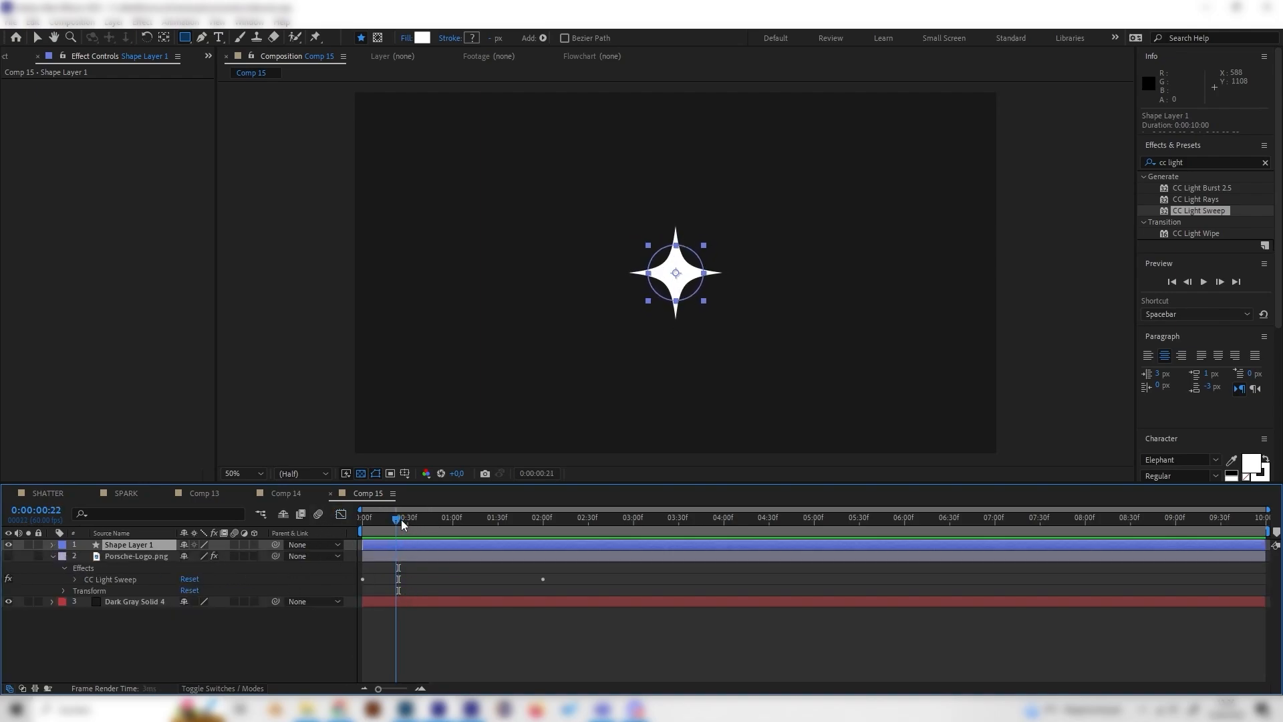
drag(401, 519, 441, 523)
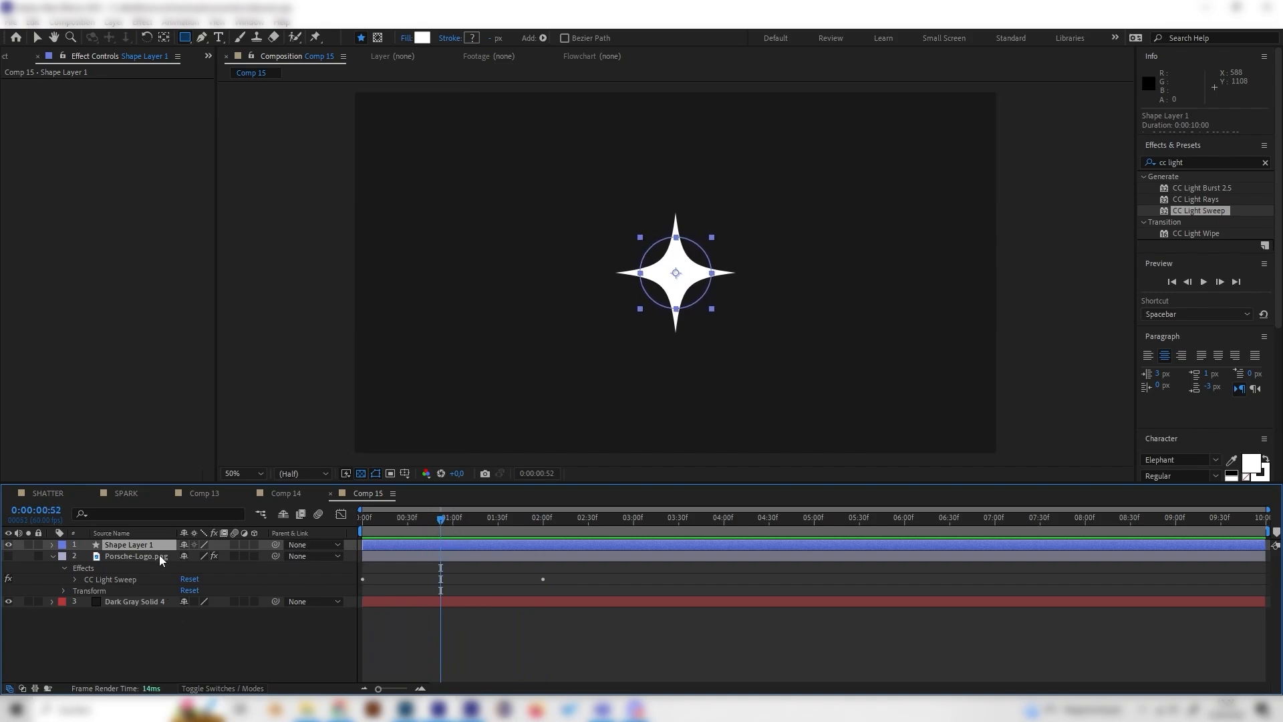
key(t)
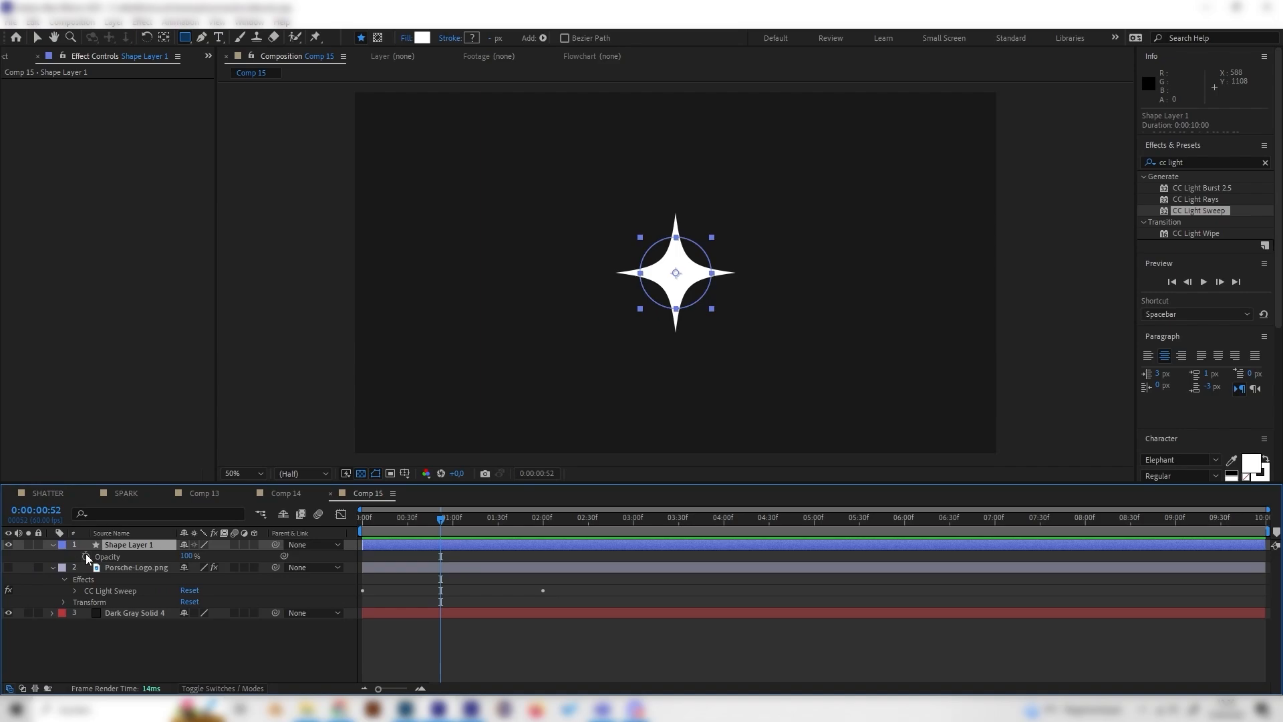
click(86, 555)
drag(449, 520, 491, 526)
drag(187, 556, 108, 557)
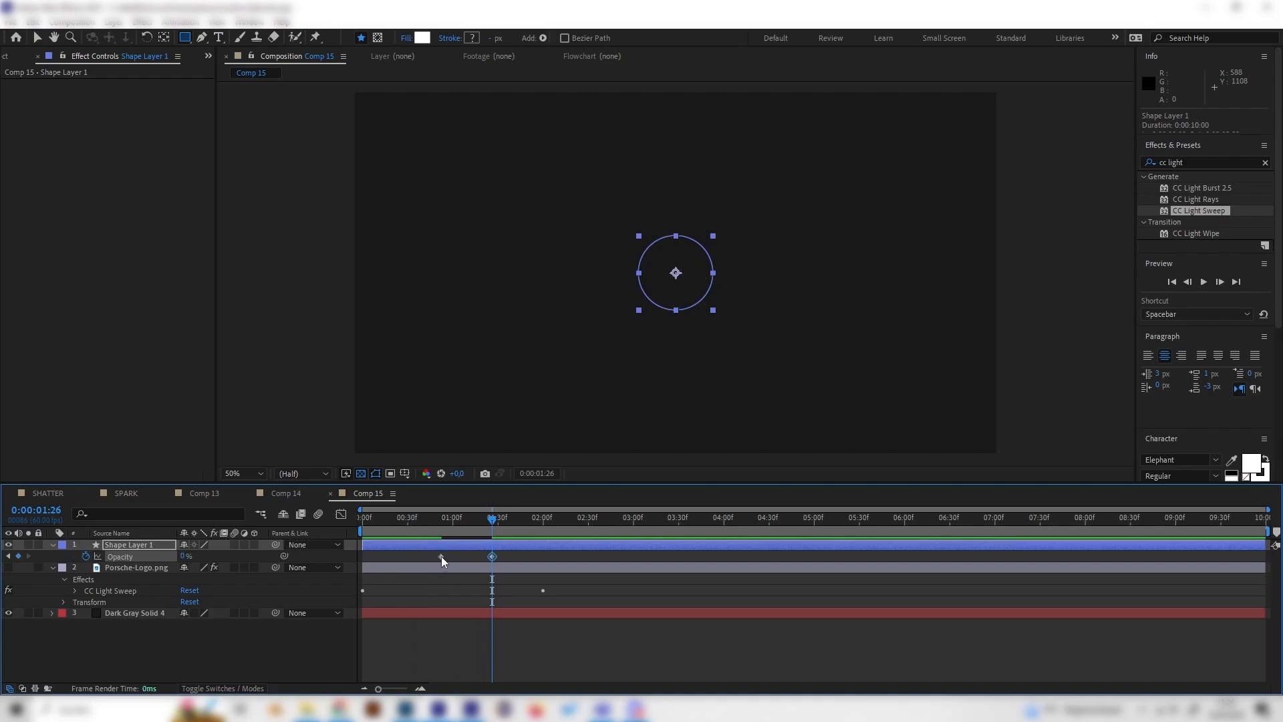
- Shift the 100% Opacity keyframe to 0:00:00:43 and the 0% keyframe slightly earlier, and play back the fade
drag(441, 556, 430, 556)
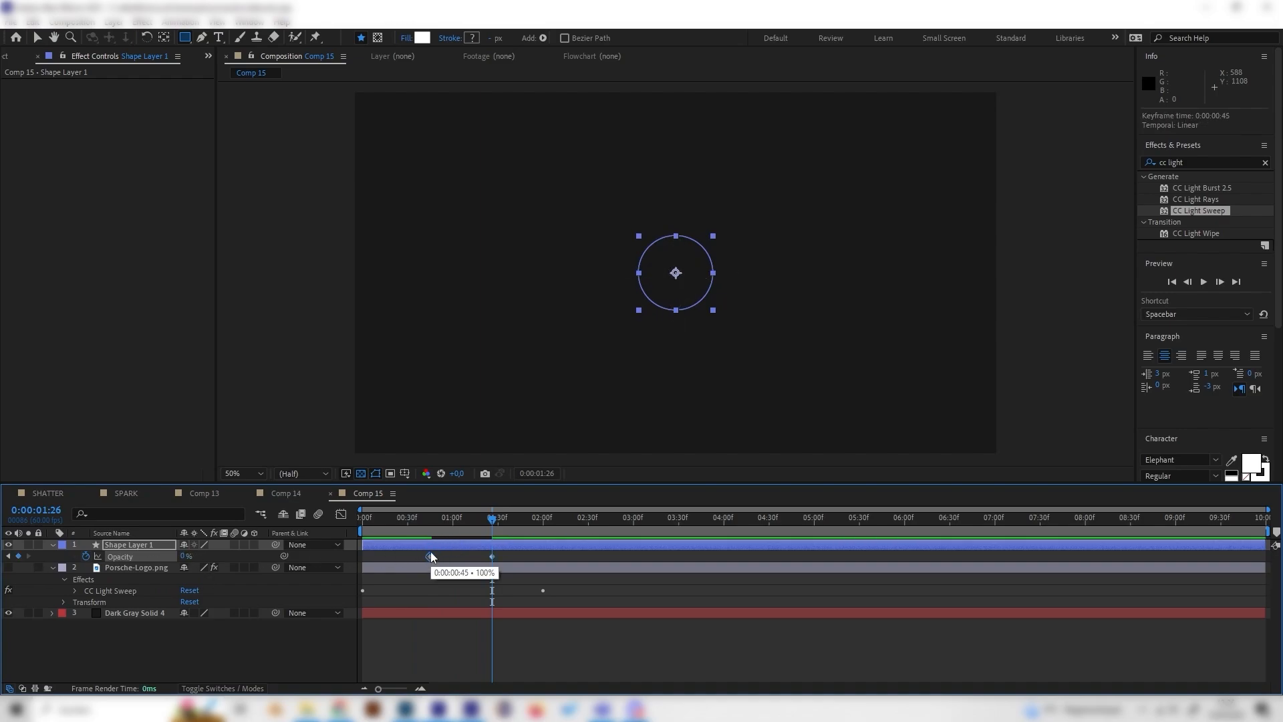
click(415, 519)
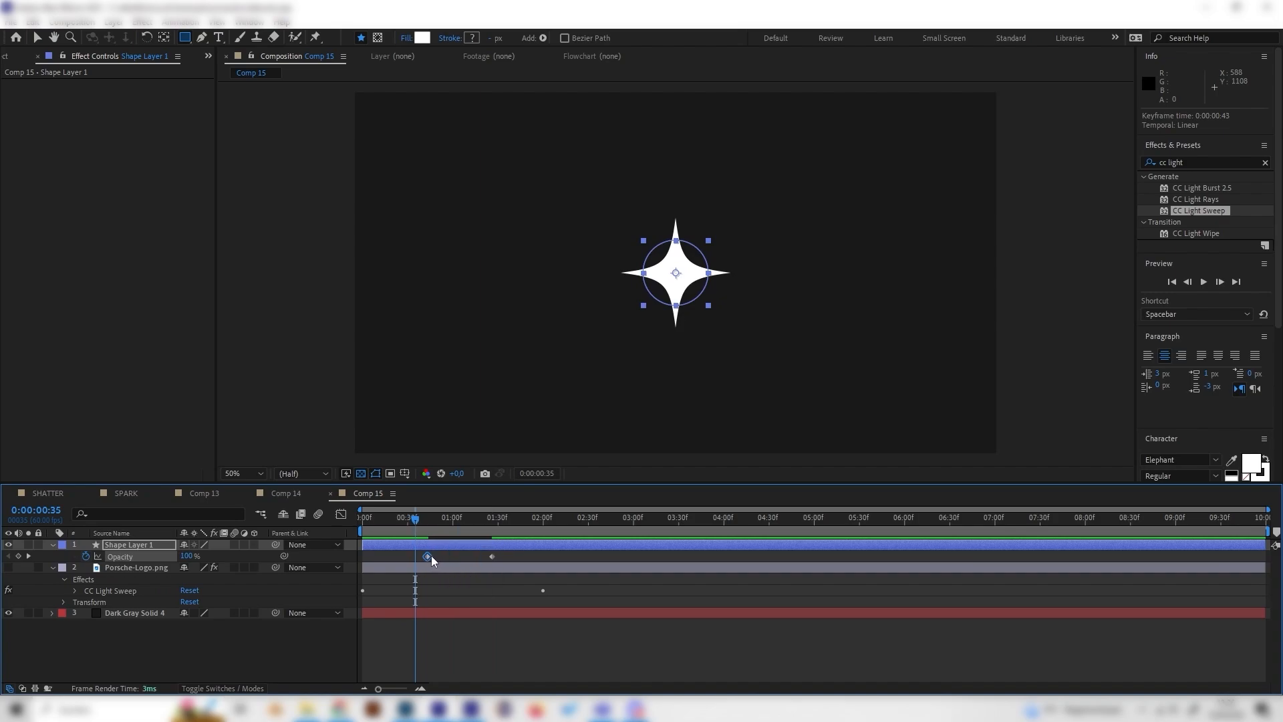
drag(491, 557, 481, 557)
drag(414, 520, 347, 555)
key(space)
key(space)
key(space)
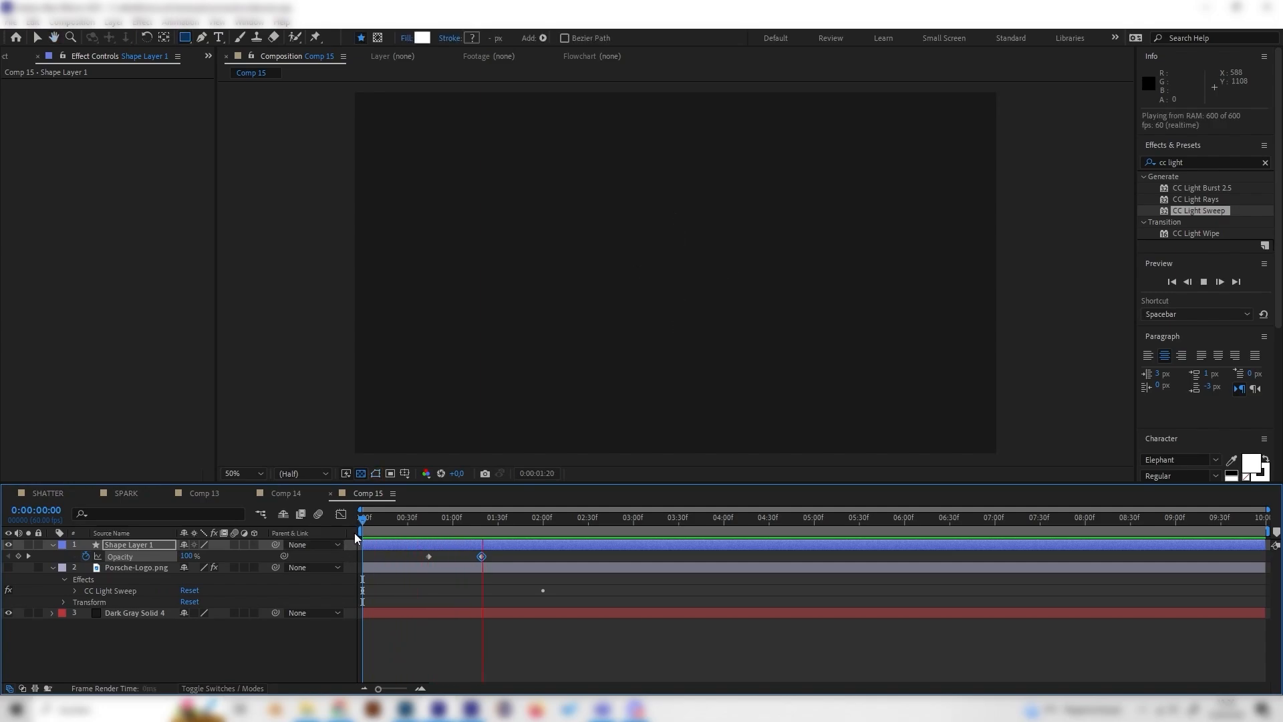
- Show the Porsche logo layer again and move the sparkle to the logo's upper-right corner, at position about 1188, 334
drag(476, 524, 384, 532)
click(8, 567)
click(150, 546)
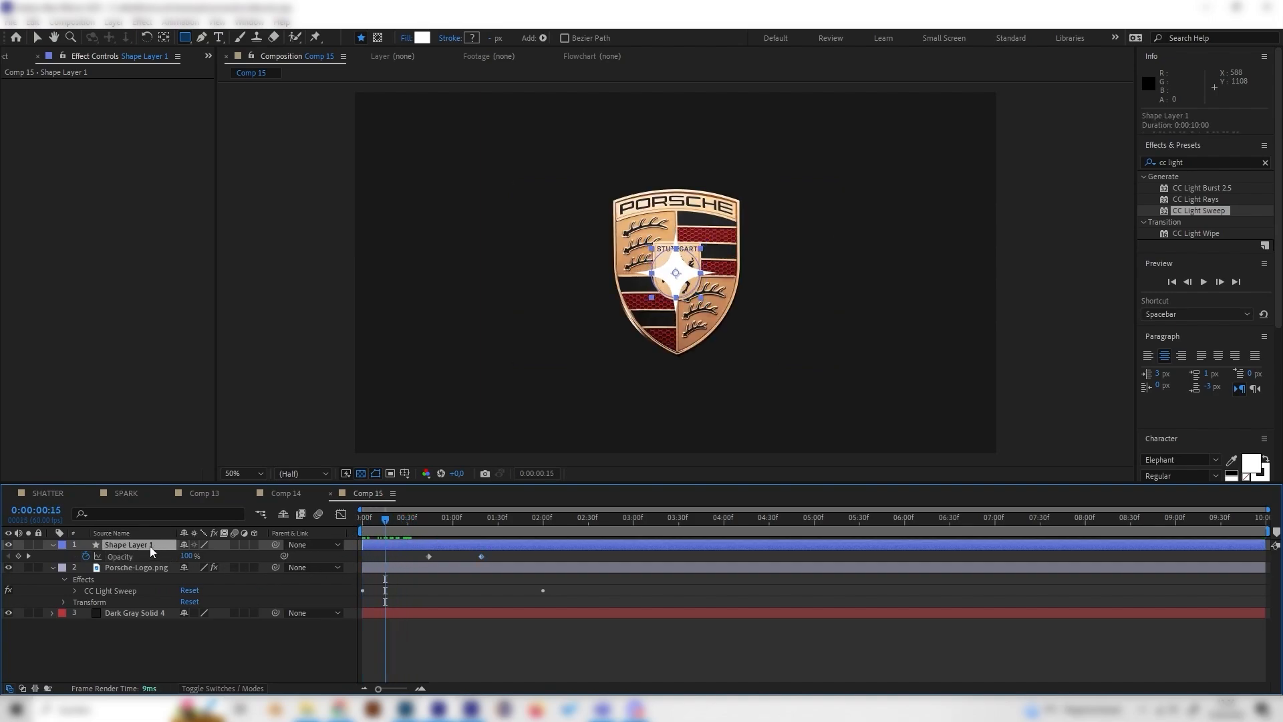
key(p)
click(38, 40)
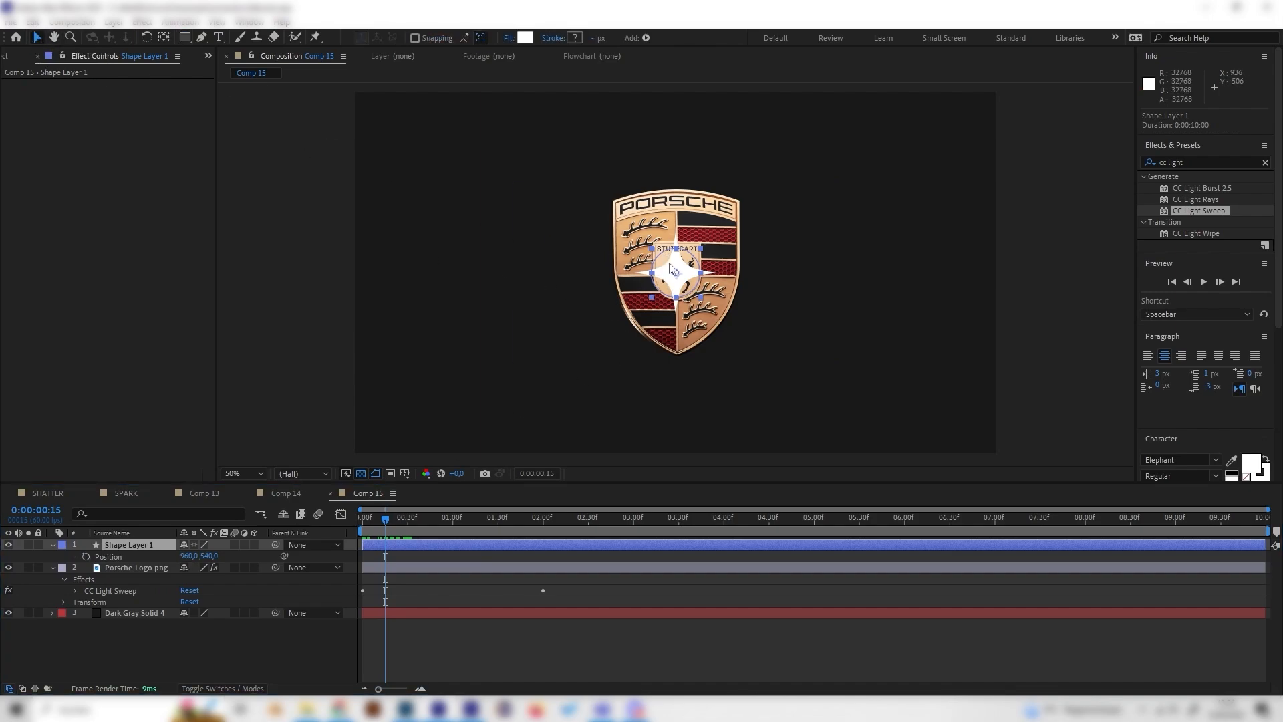
drag(676, 274, 752, 205)
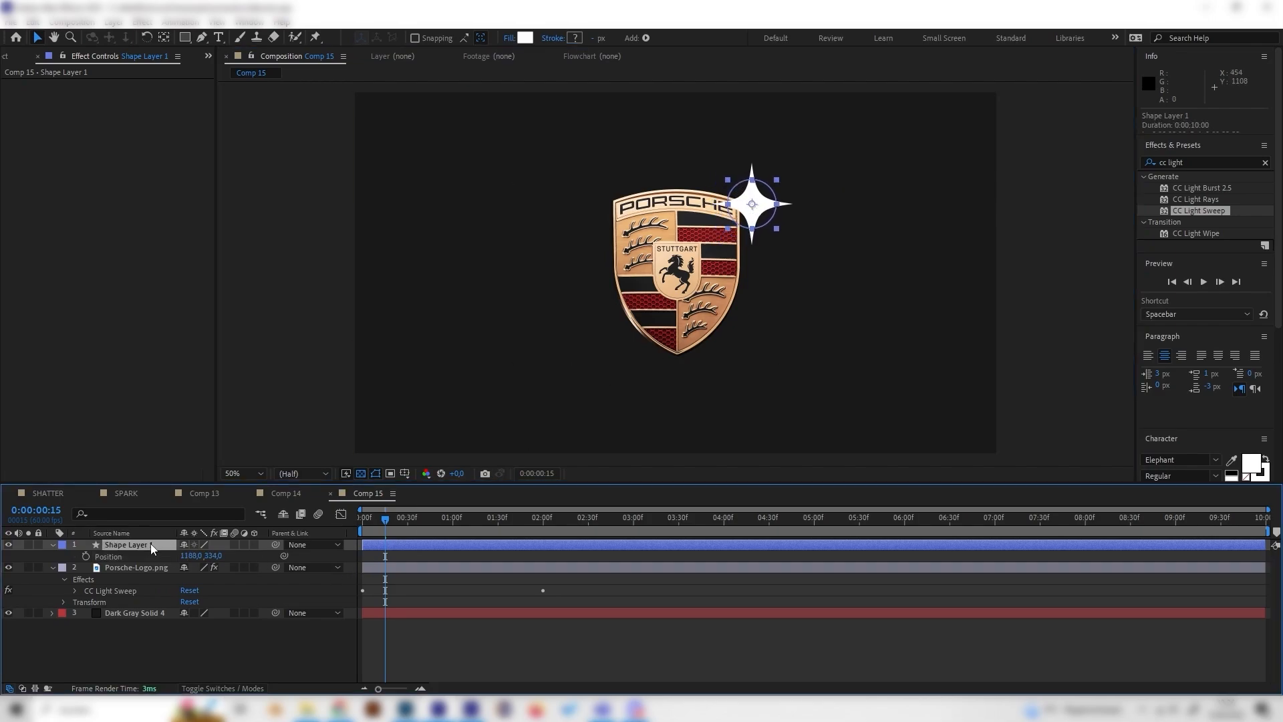
- Duplicate the sparkle layer, place the copy above the logo at about 996, 254, and scale it down to 57%
key(ctrl+d)
drag(747, 207, 682, 181)
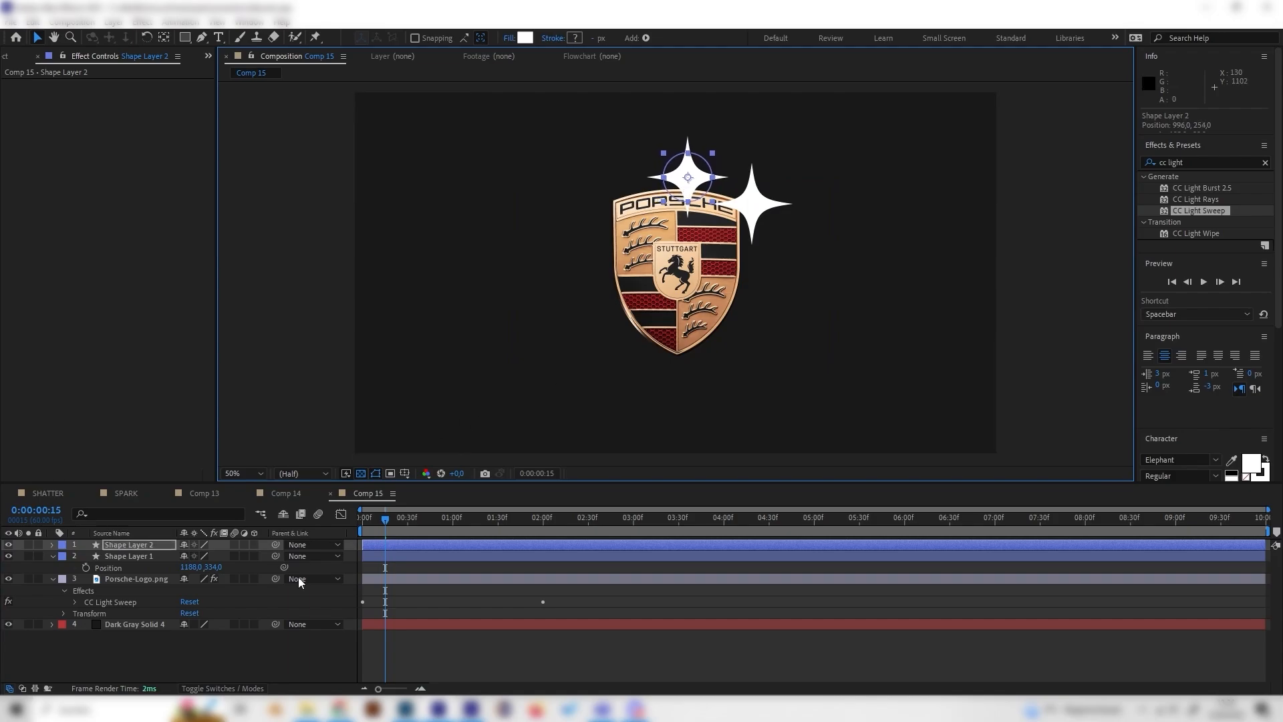
click(202, 639)
click(142, 546)
key(s)
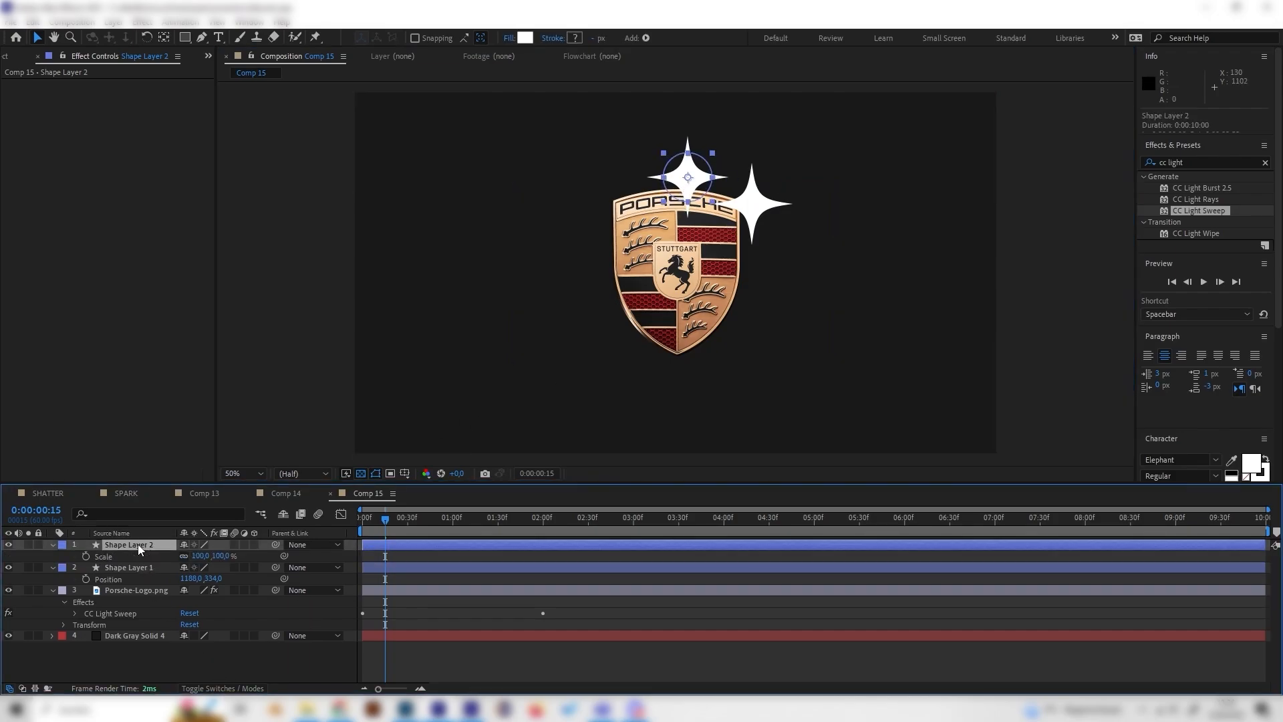
drag(224, 562, 203, 562)
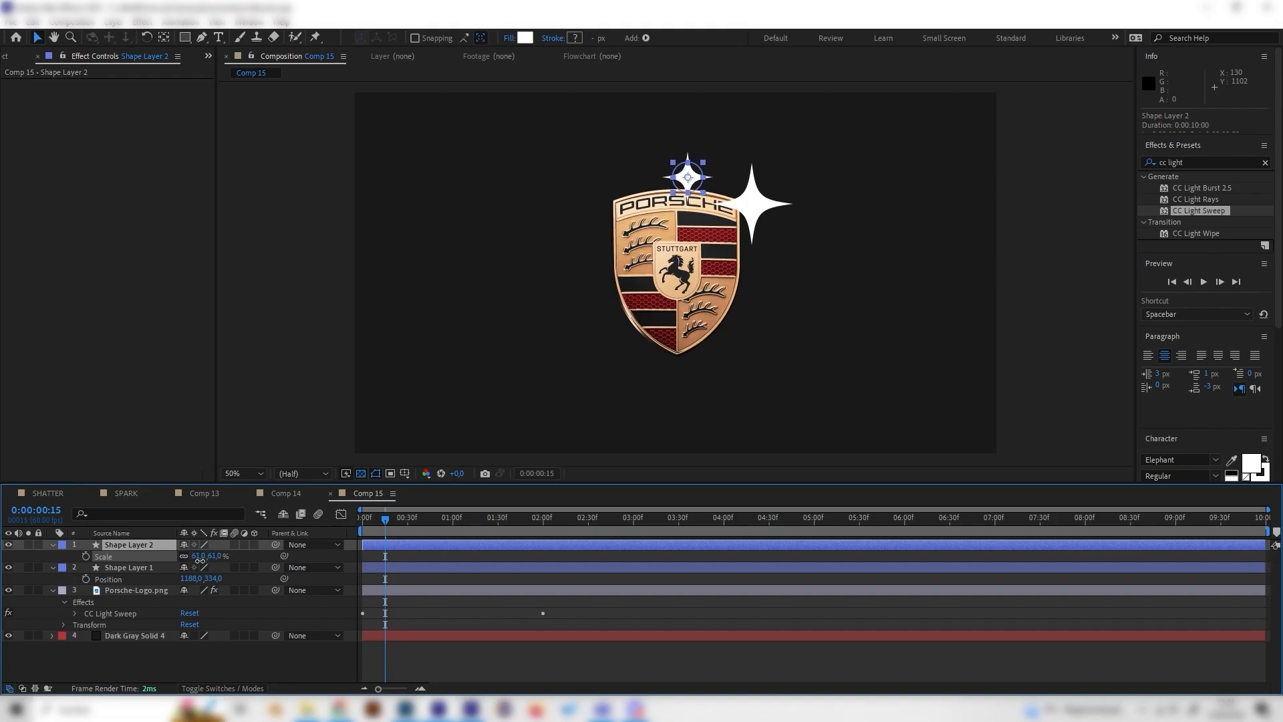
click(242, 667)
- Duplicate Shape Layer 2, place the copy between the two sparkles at about 1116, 218, and scale it to 33%
click(139, 541)
key(ctrl+d)
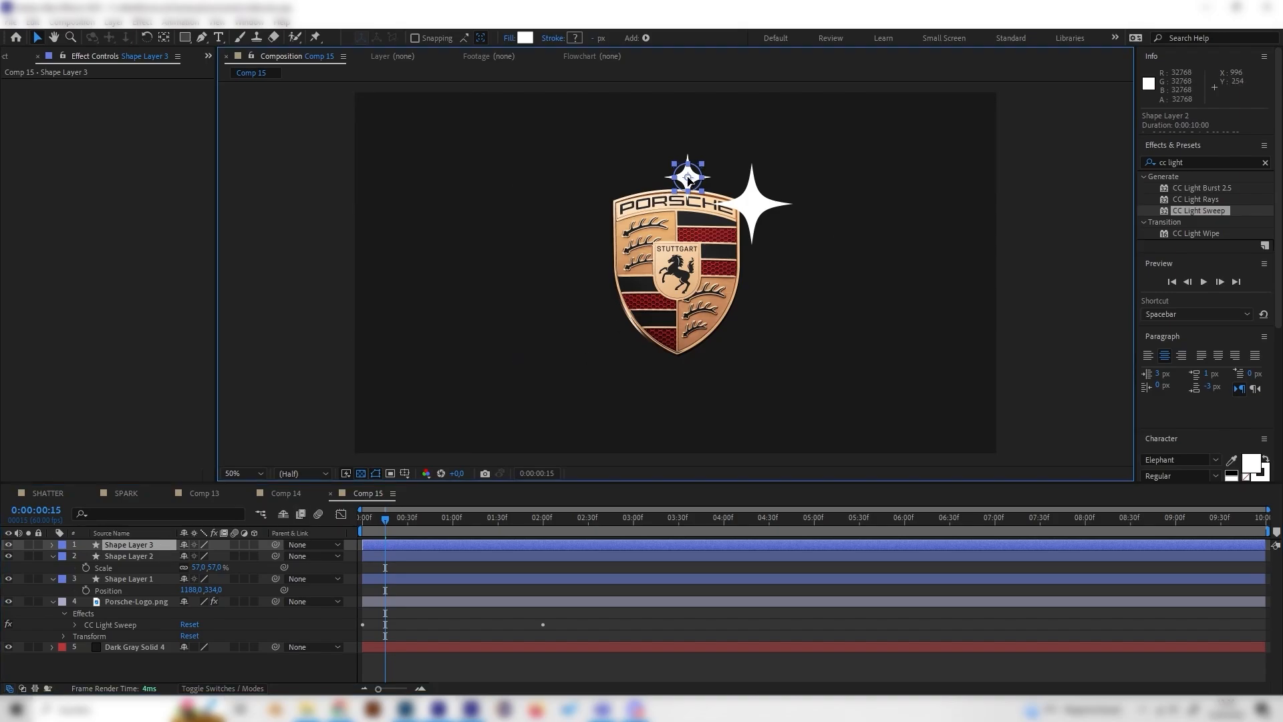
drag(689, 179, 729, 174)
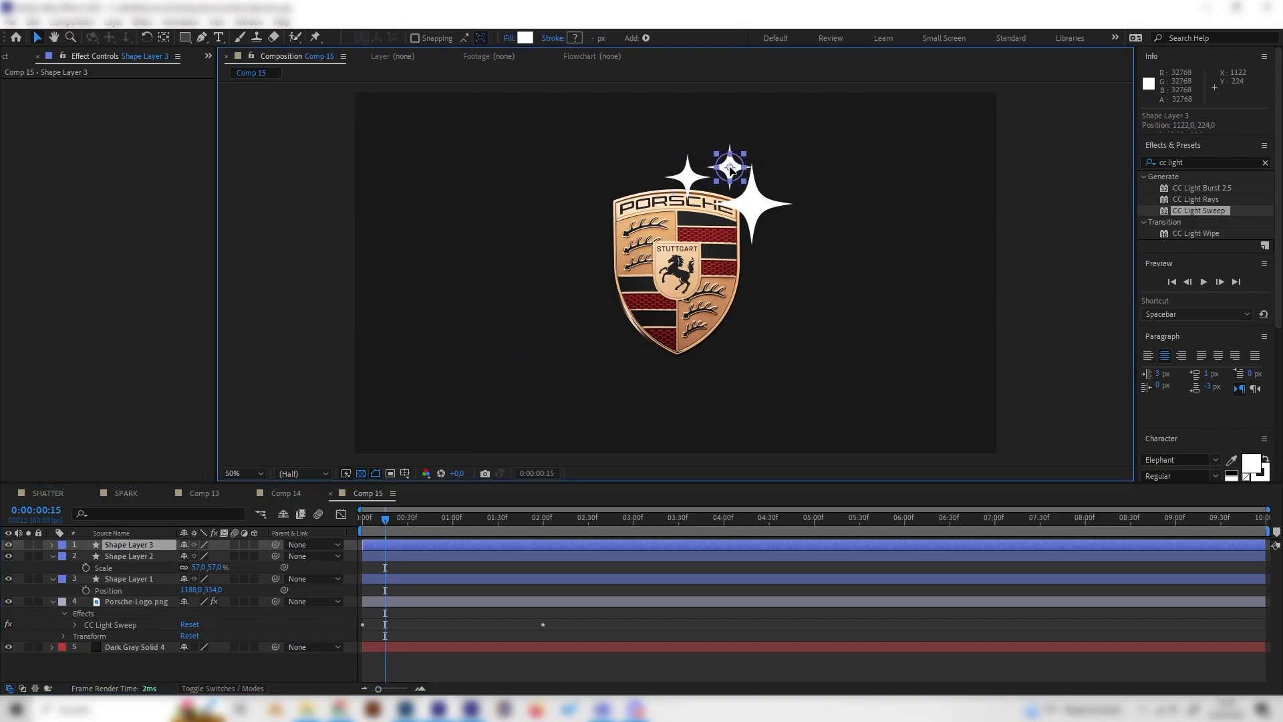
key(s)
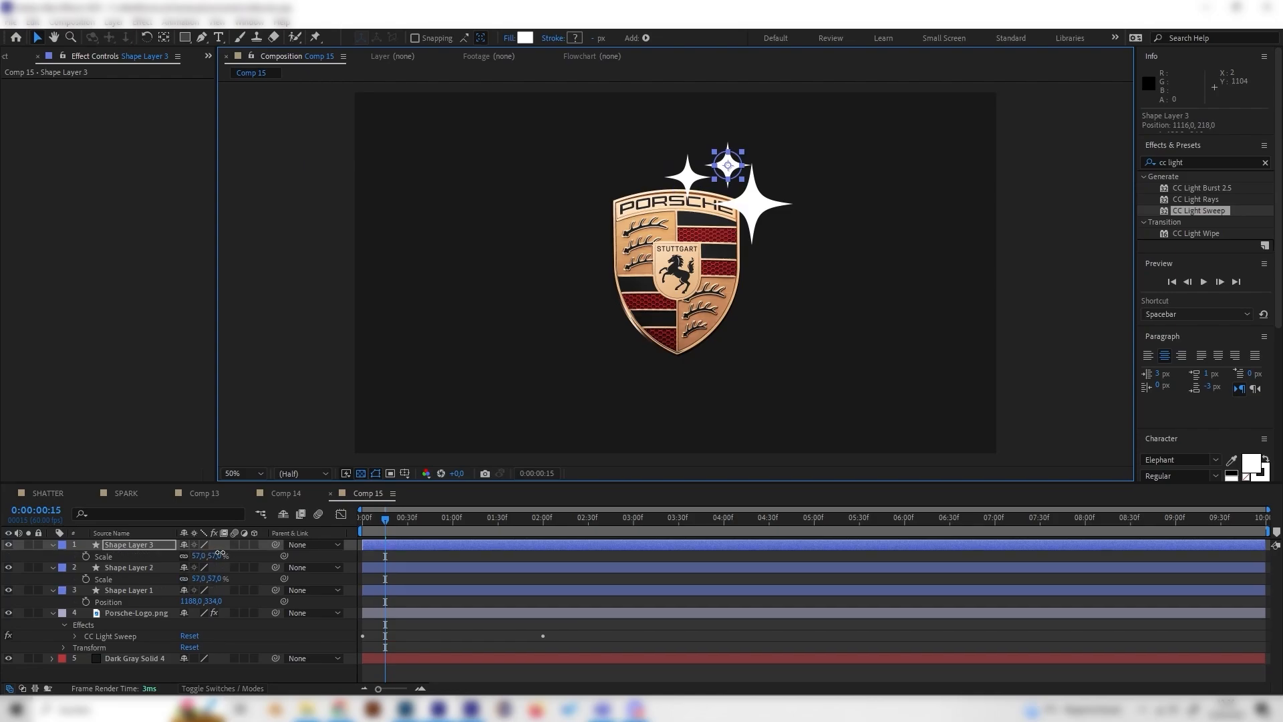
click(220, 554)
text(33)
click(298, 638)
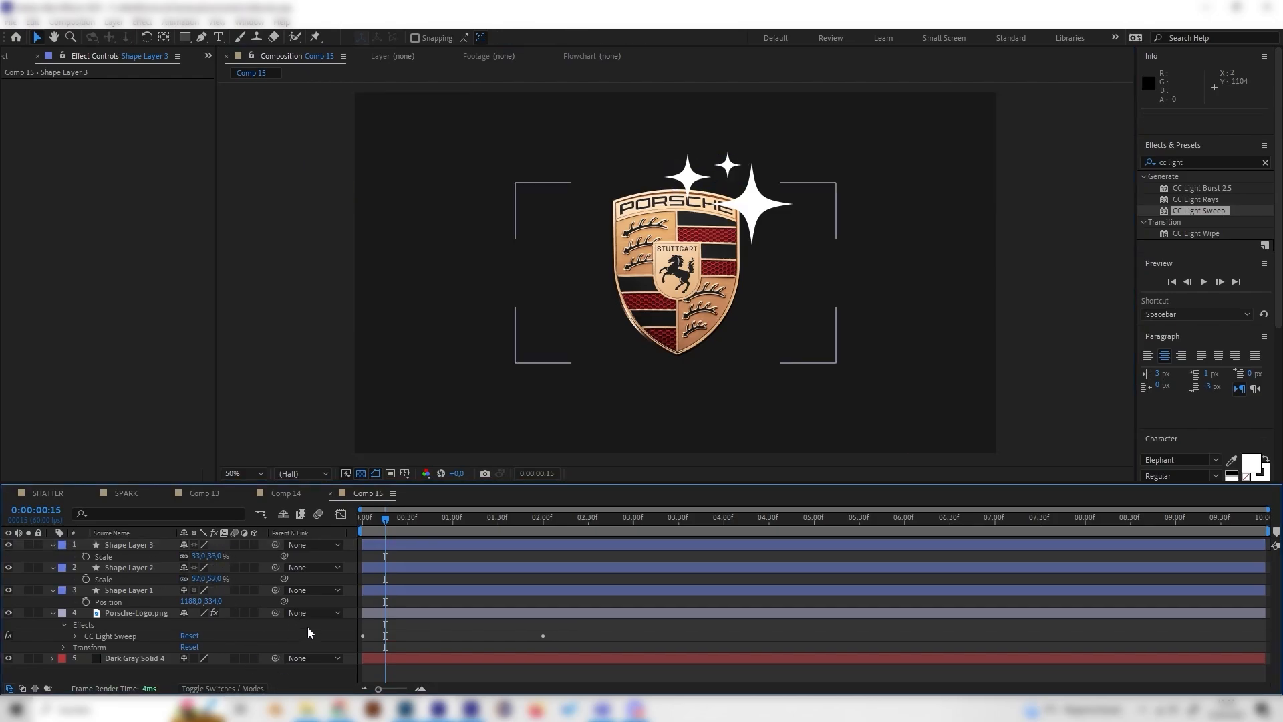
- Collapse the shape layers, stagger Shape Layers 2 and 3 to start about 15 and 28 frames in, and preview the timing
click(54, 546)
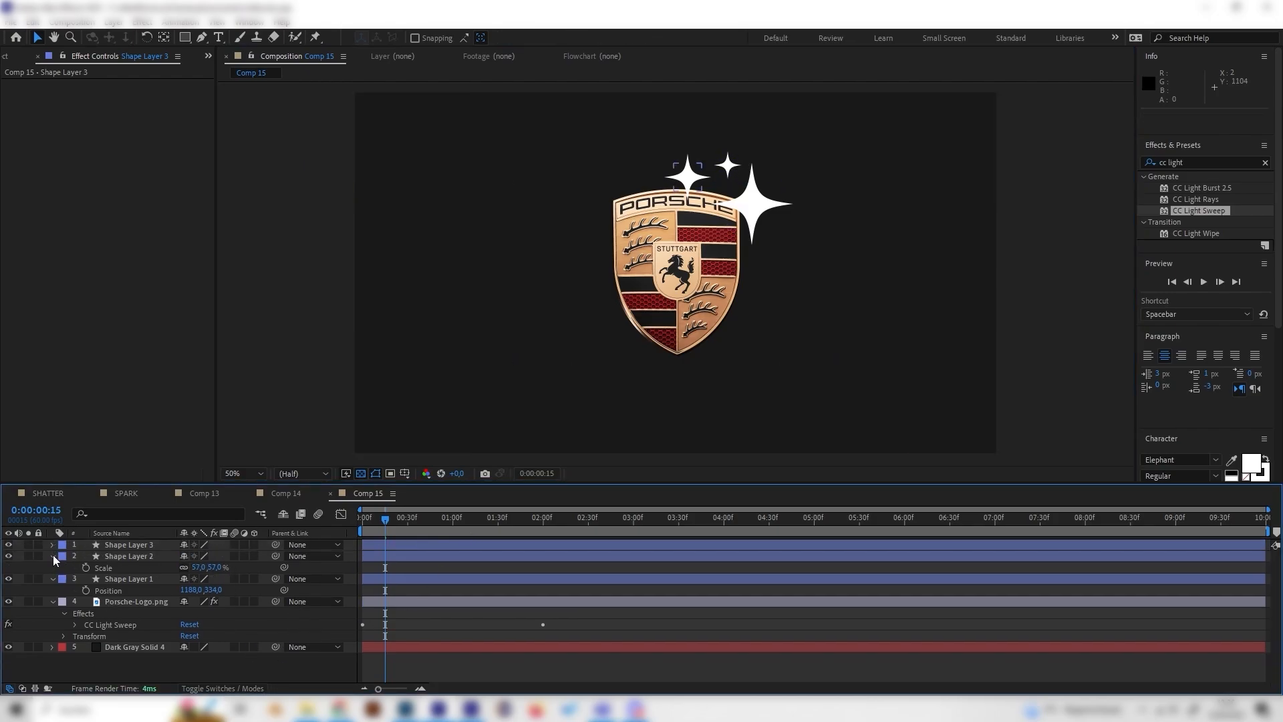
click(54, 555)
click(53, 567)
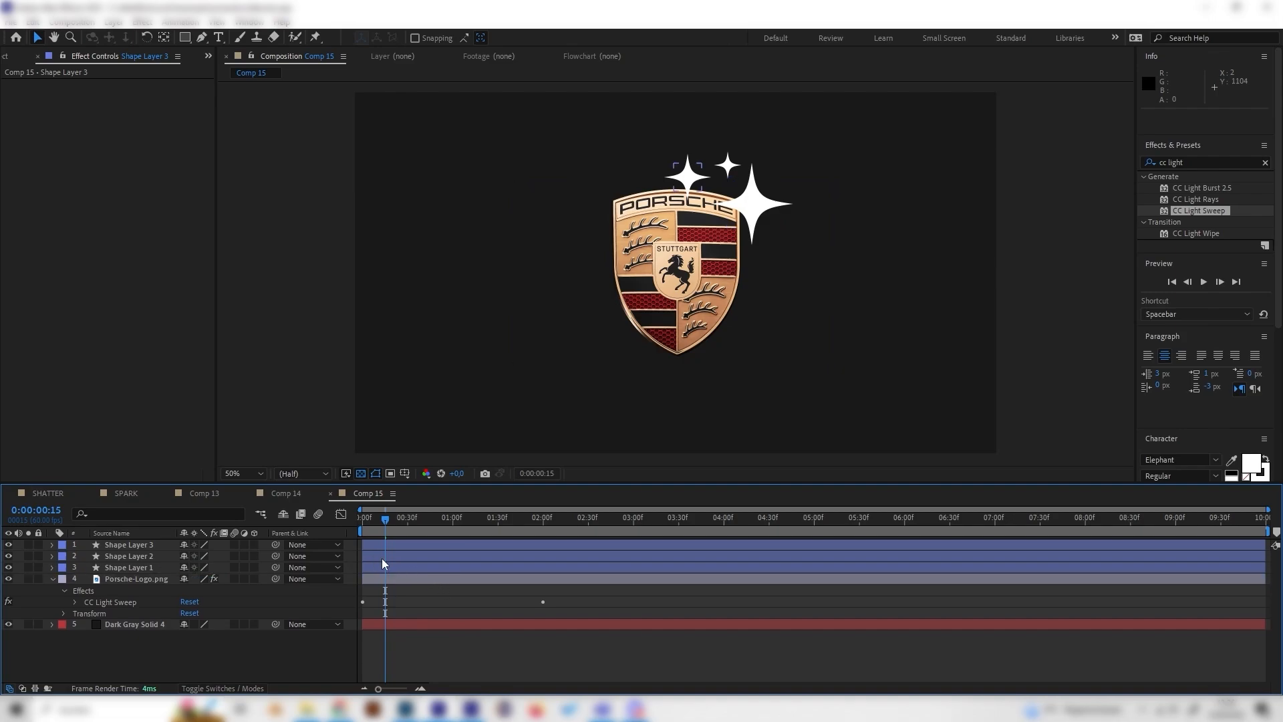
drag(385, 557, 440, 555)
key(space)
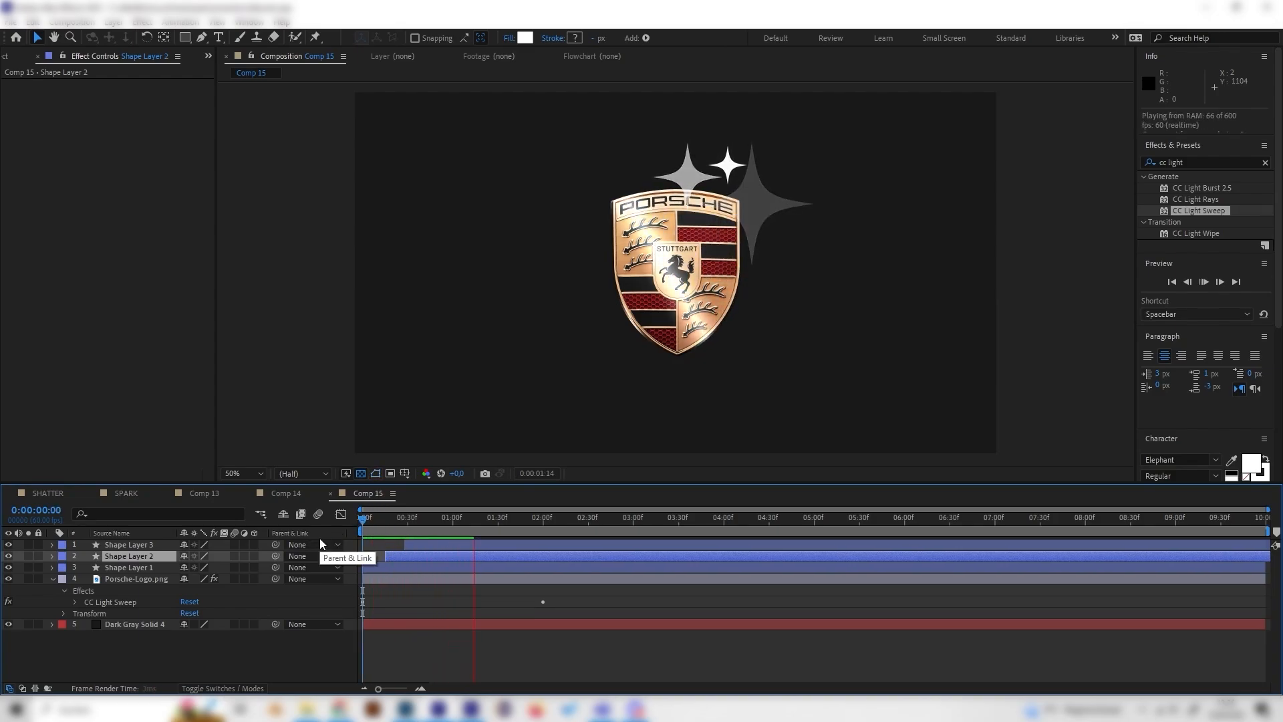
key(space)
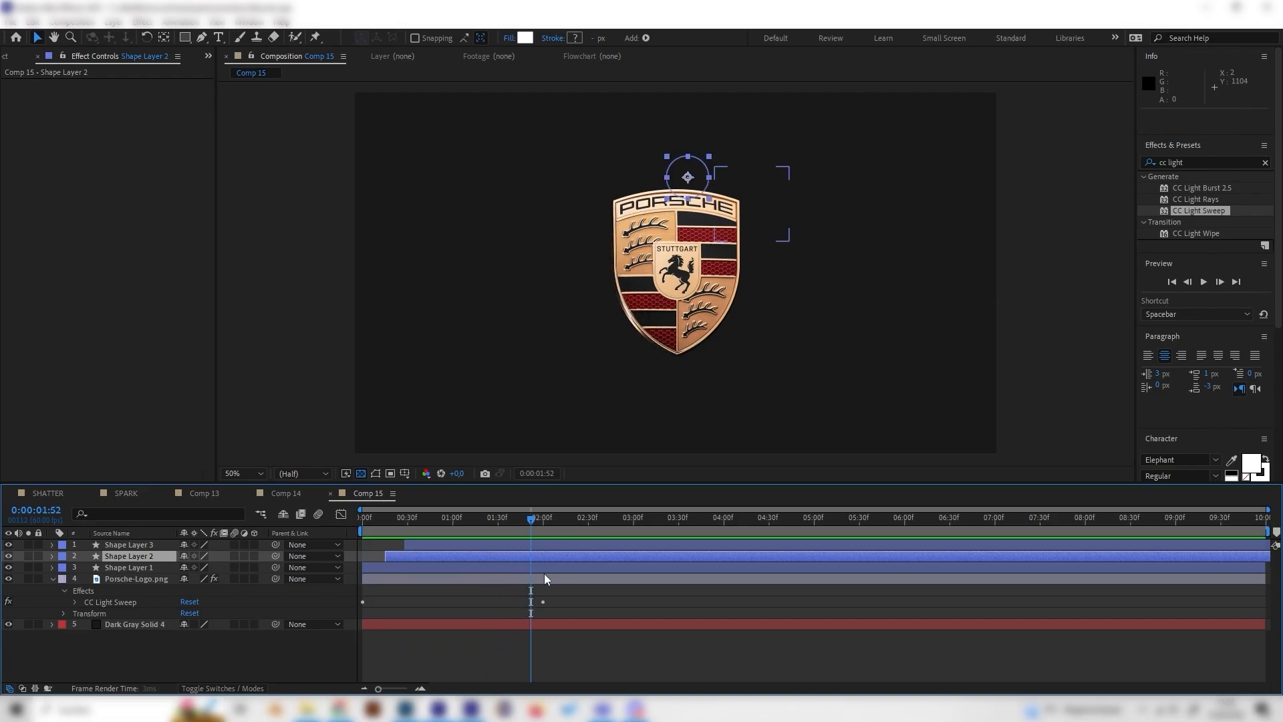
- Pre-compose the three sparkle shape layers, moving all attributes into the new composition
drag(447, 522, 371, 584)
click(150, 567)
drag(390, 514, 447, 519)
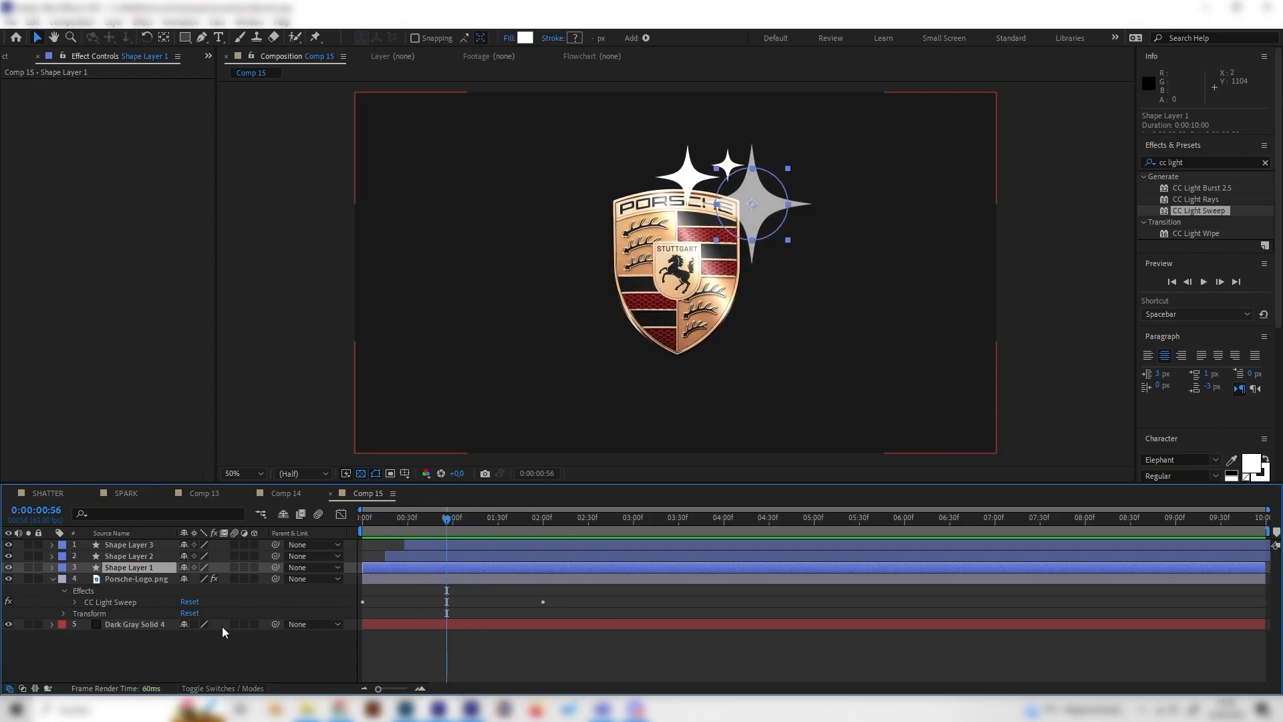
shift+click(157, 545)
right_click(157, 546)
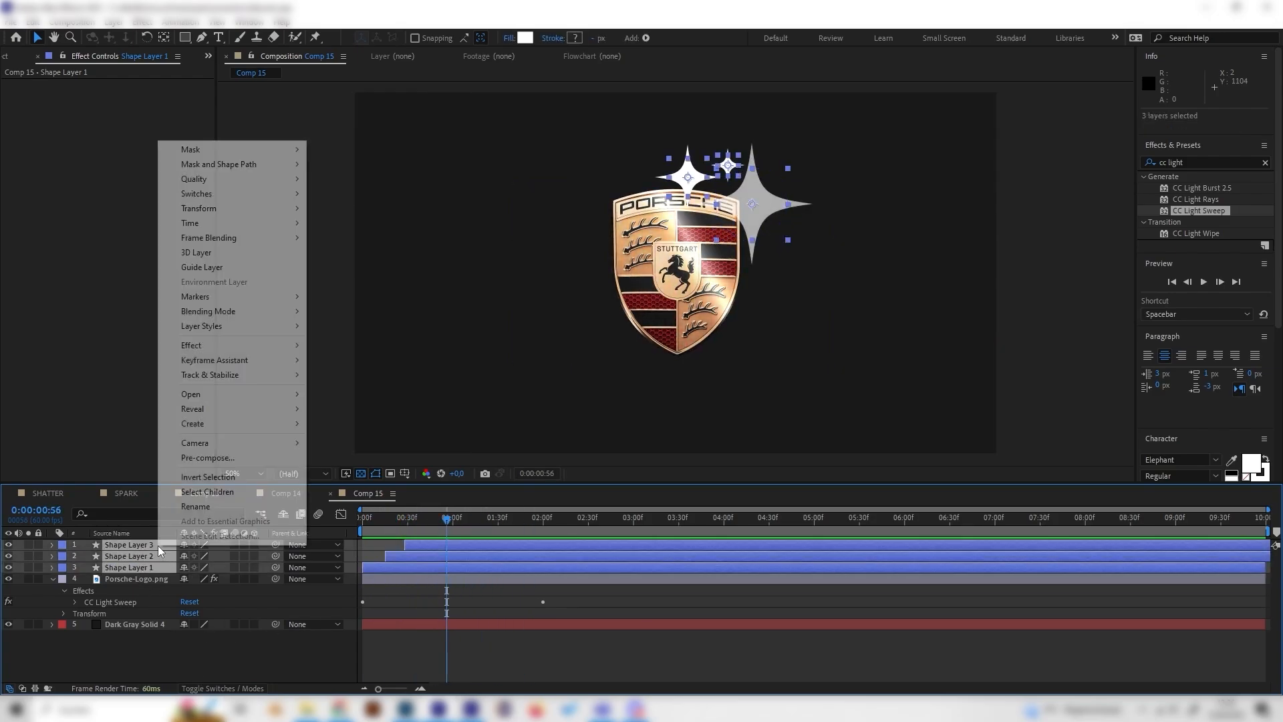
click(207, 458)
click(187, 209)
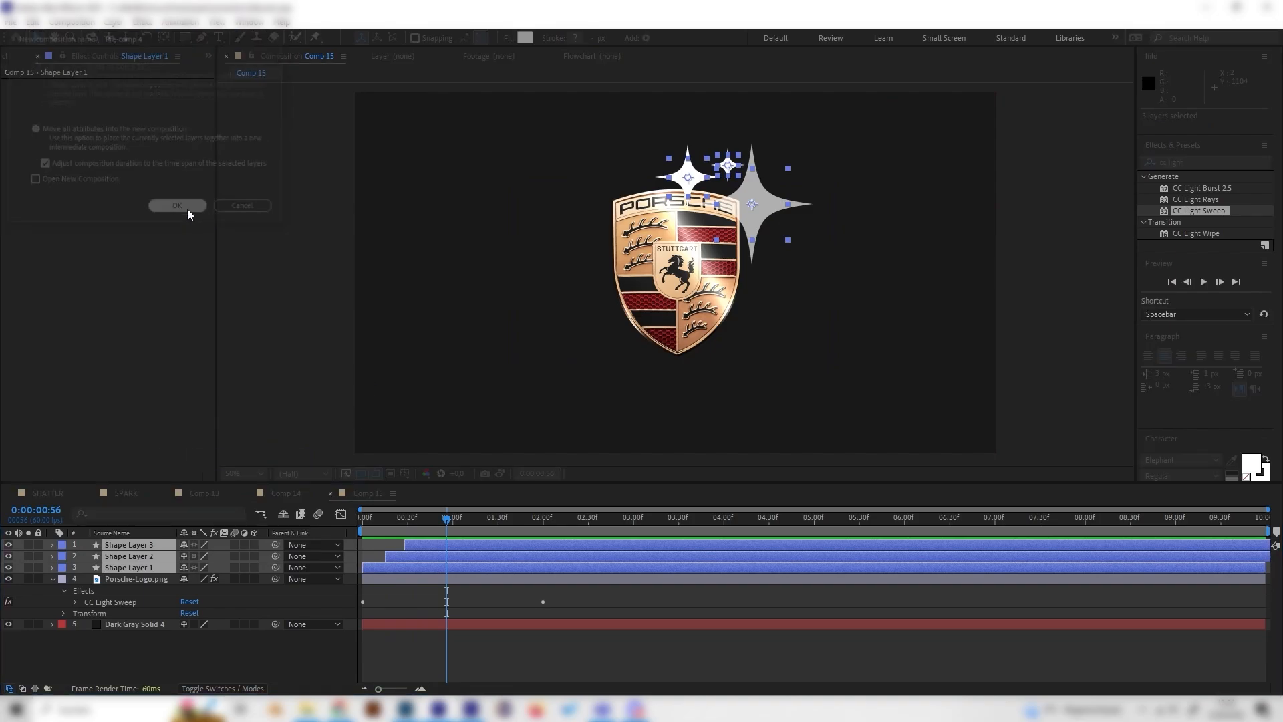
- Scale the sparkle pre-comp down to 43%, move it to the logo's upper-right corner, and preview it
drag(439, 528, 423, 524)
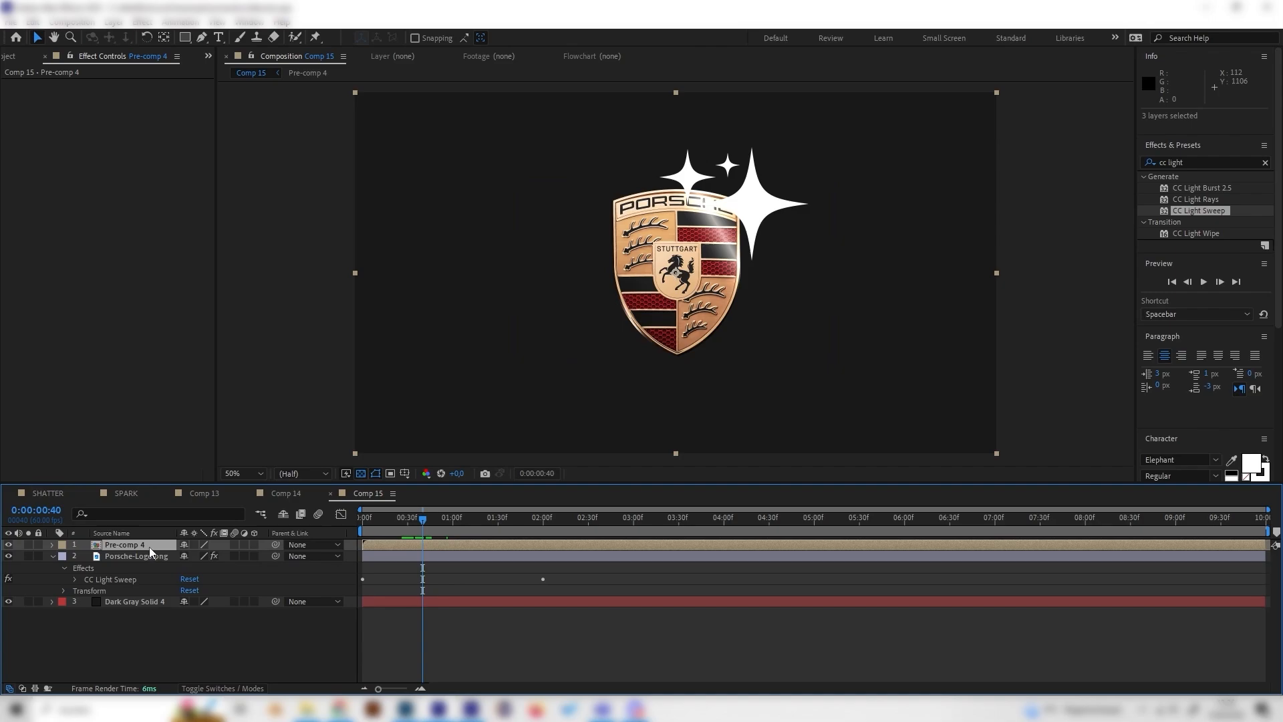
key(s)
drag(214, 556, 187, 556)
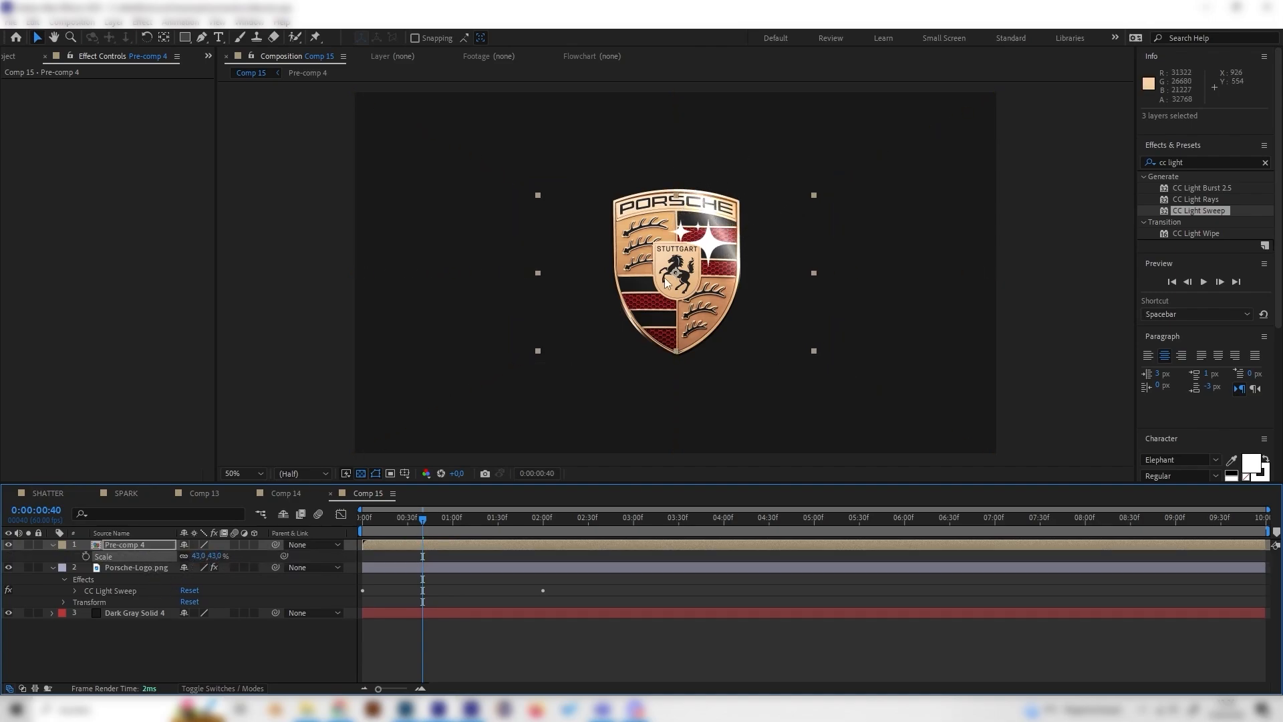
drag(673, 276, 714, 224)
click(347, 531)
key(space)
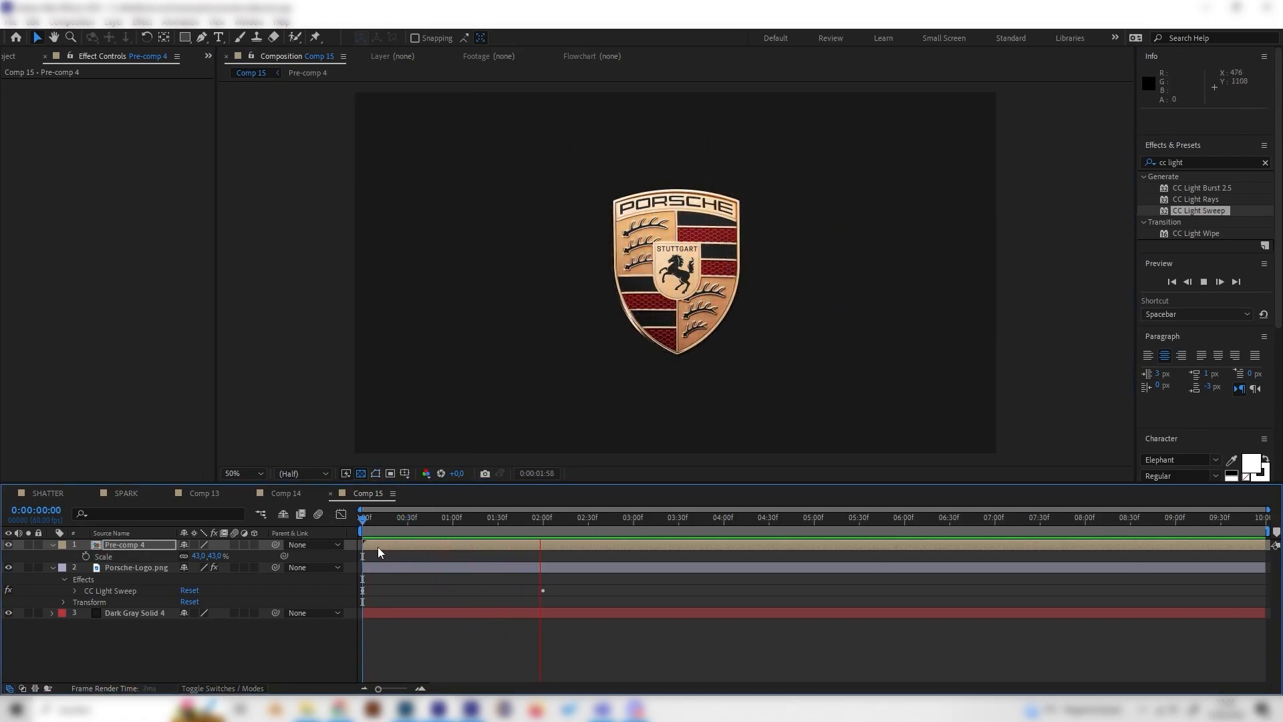
- Delay the sparkle pre-comp to start about 27 frames in and play back its timing against the light sweep
drag(378, 546, 450, 540)
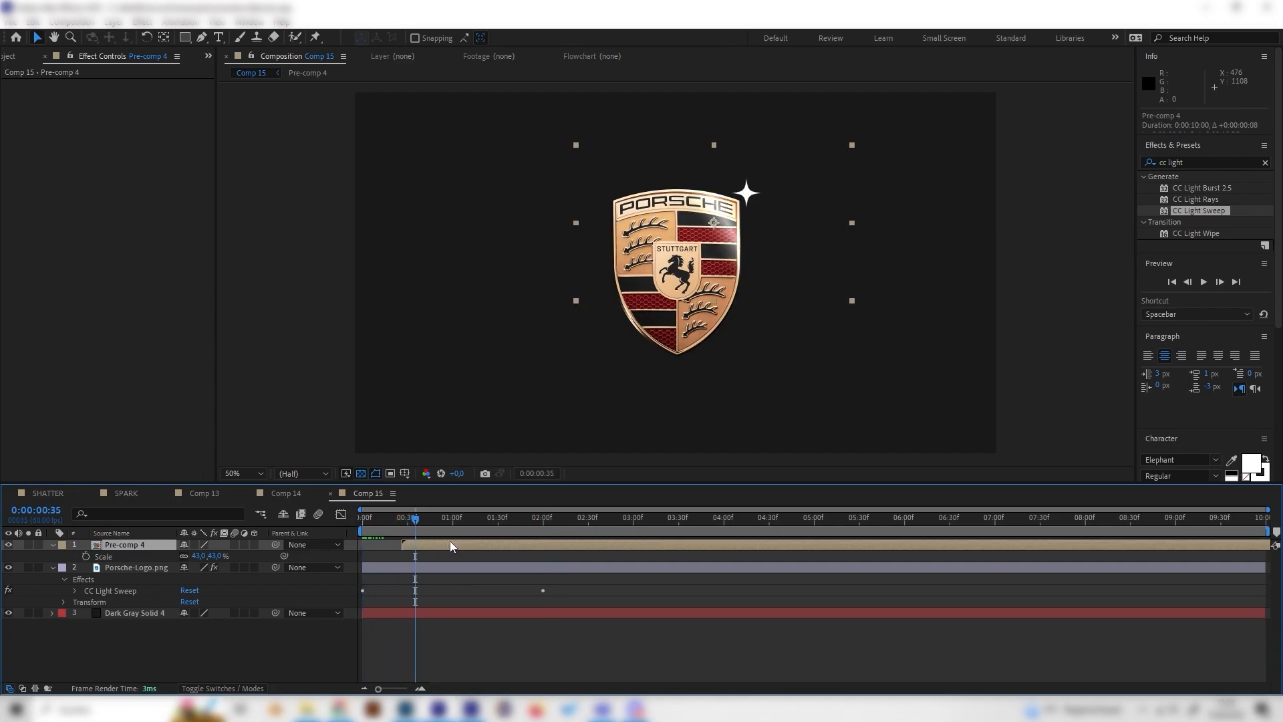
key(space)
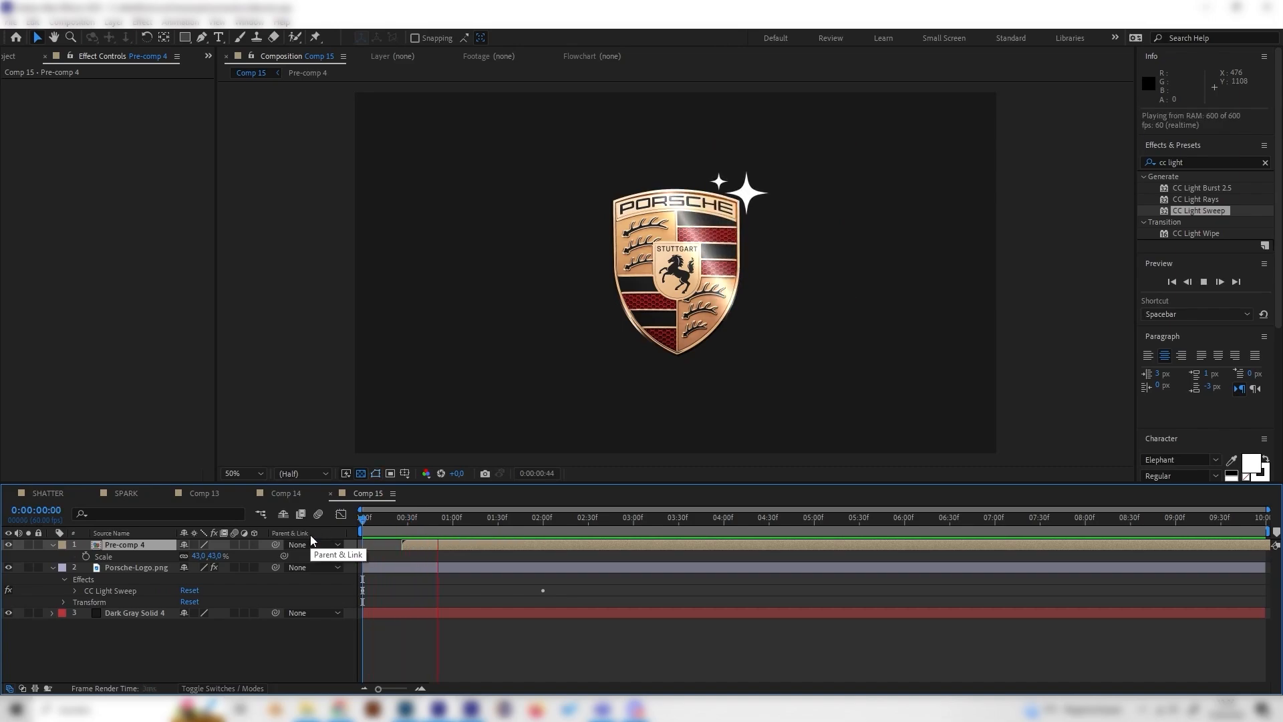
key(space)
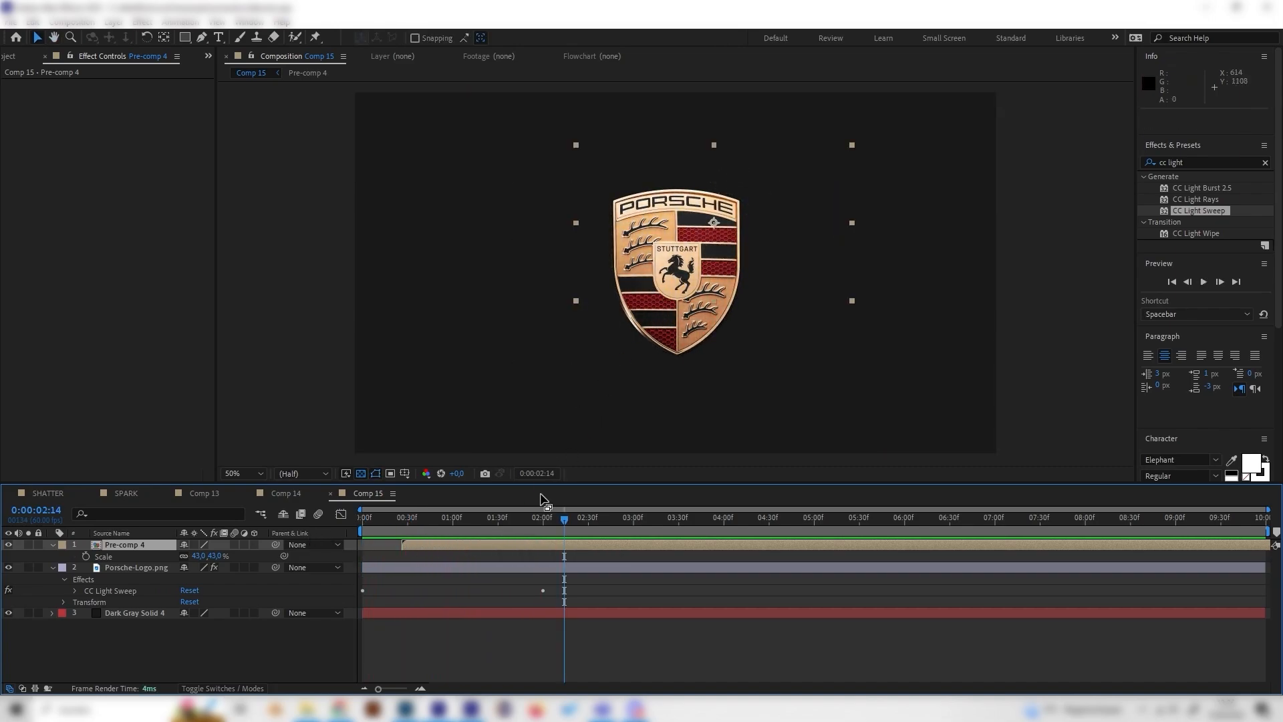
- Nudge the sparkle pre-comp slightly down and left to about 1058, 410 and replay the animation
click(496, 517)
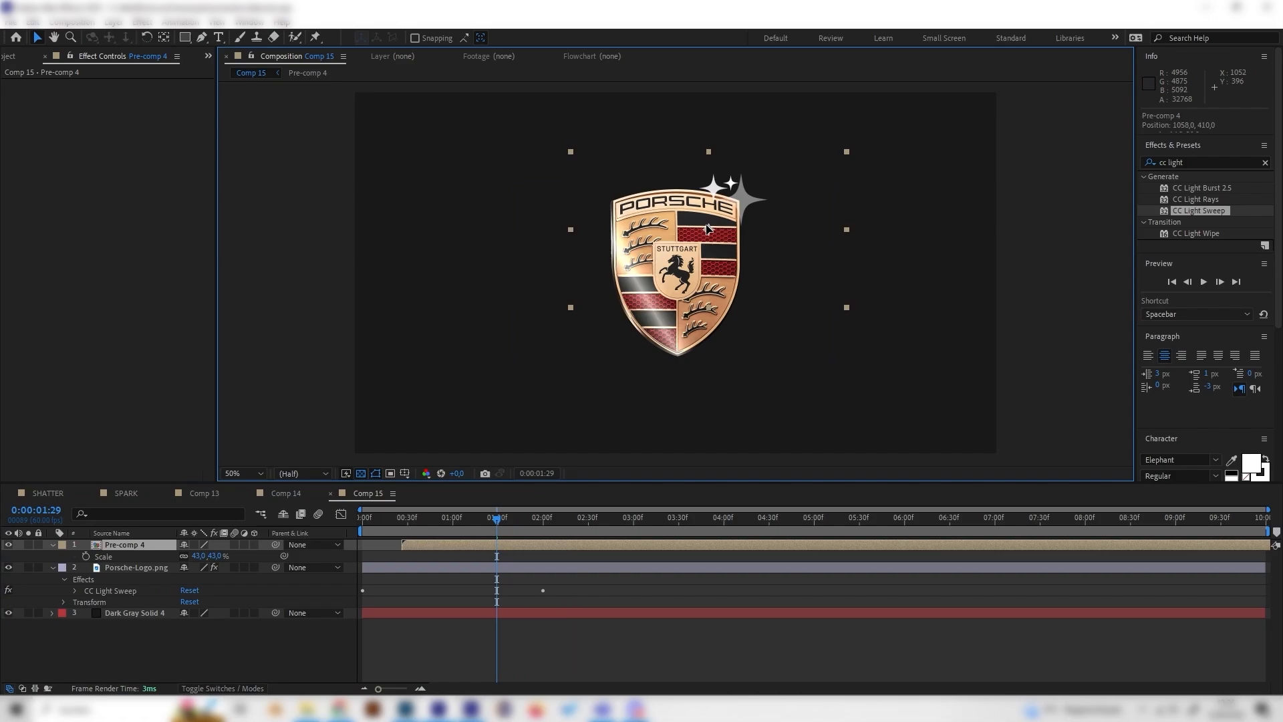
key(space)
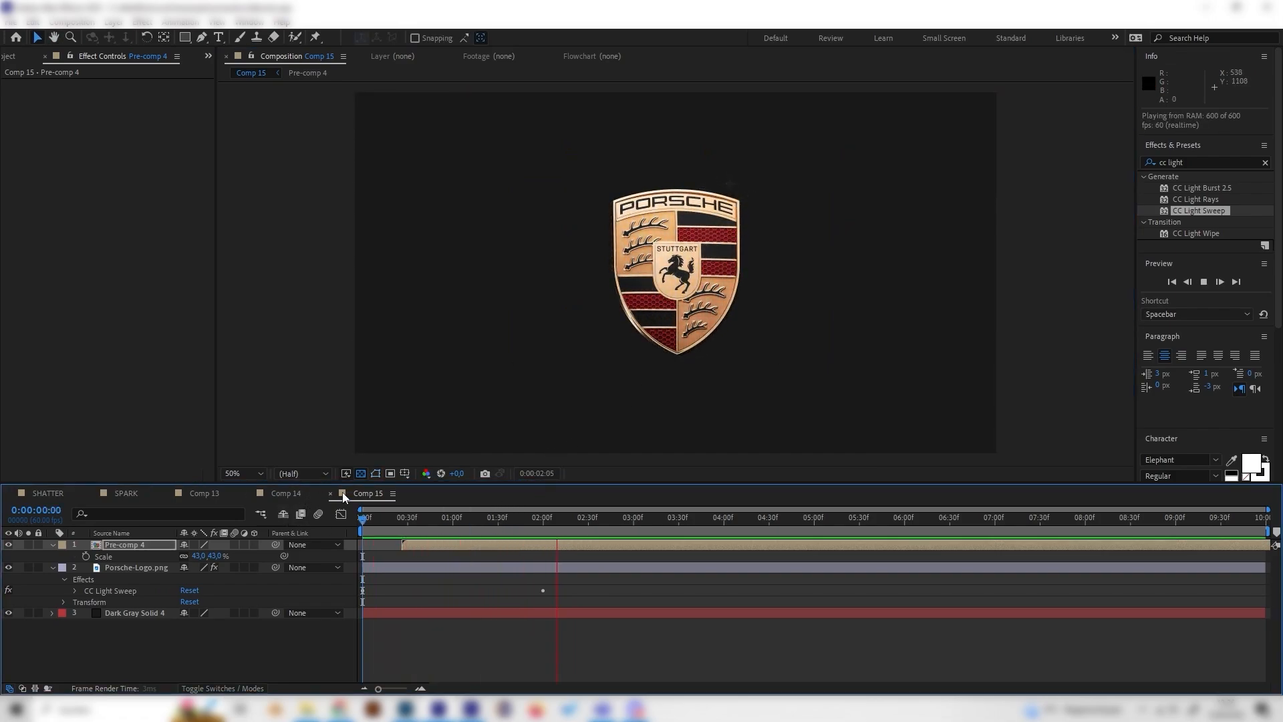
key(space)
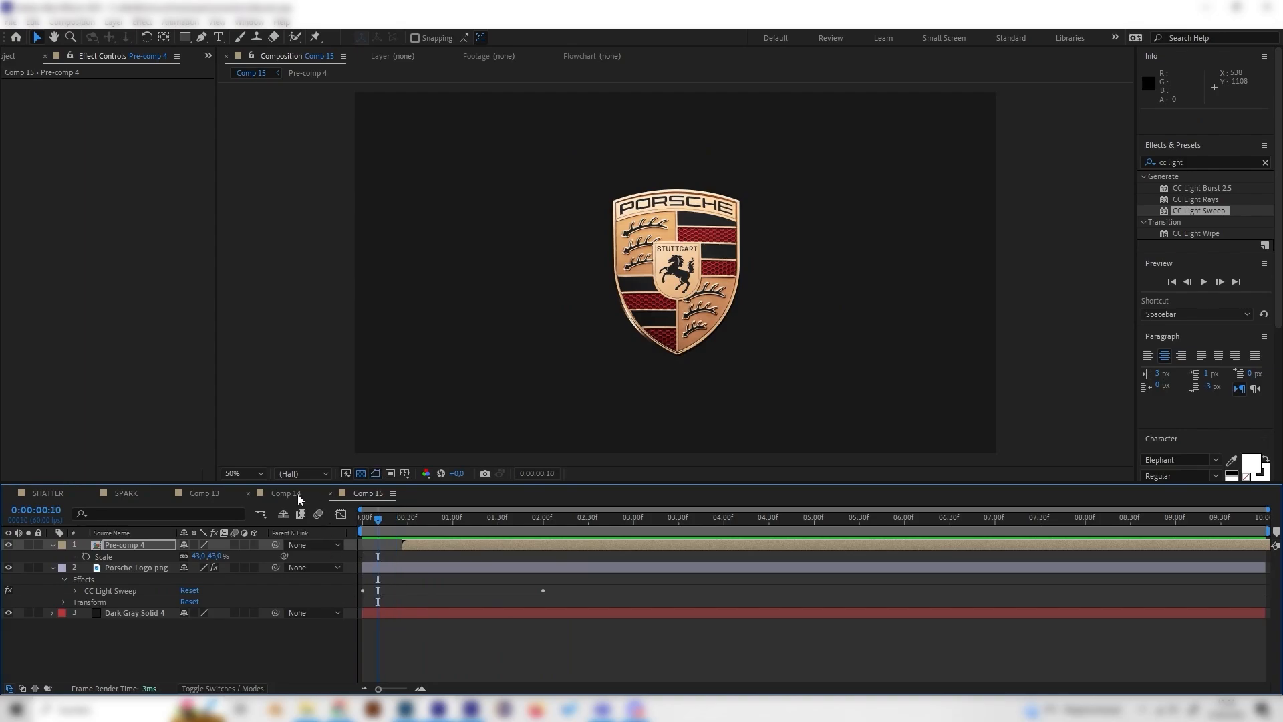
- Play the similar logo animation in Comp 14 for comparison, and replay the result in Comp 15
click(298, 494)
key(space)
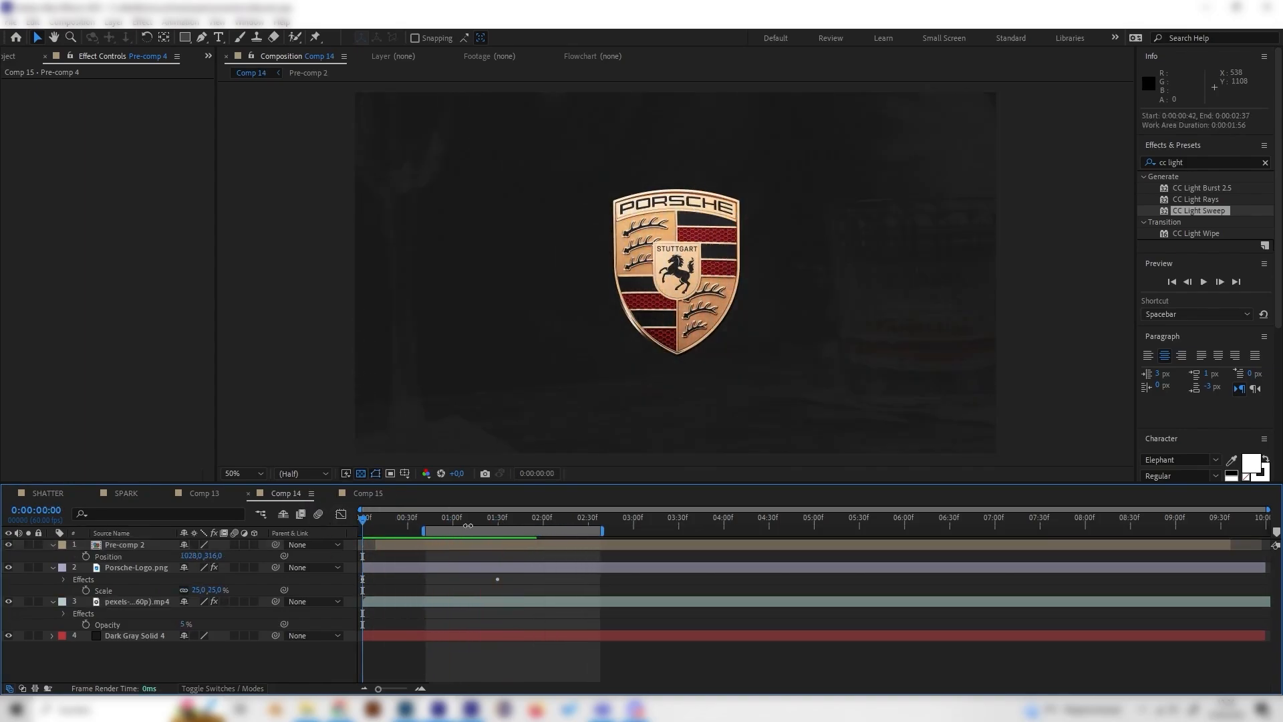
key(space)
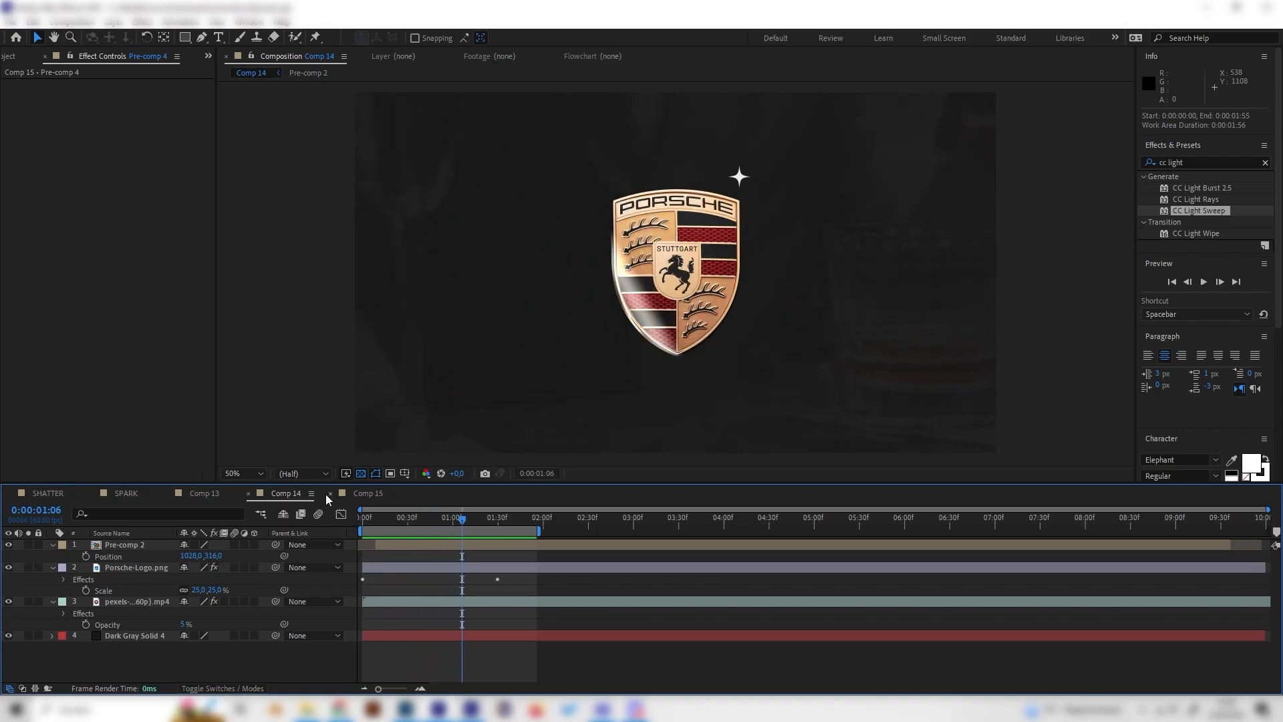
click(367, 494)
key(space)
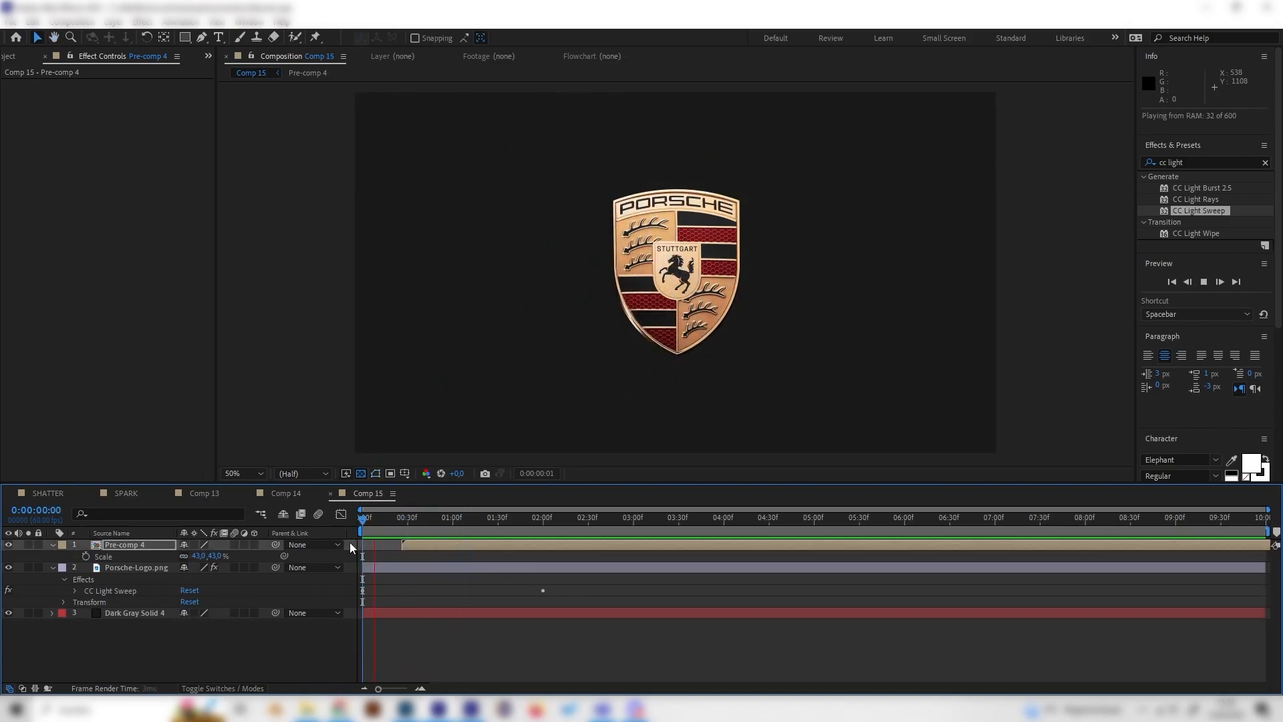